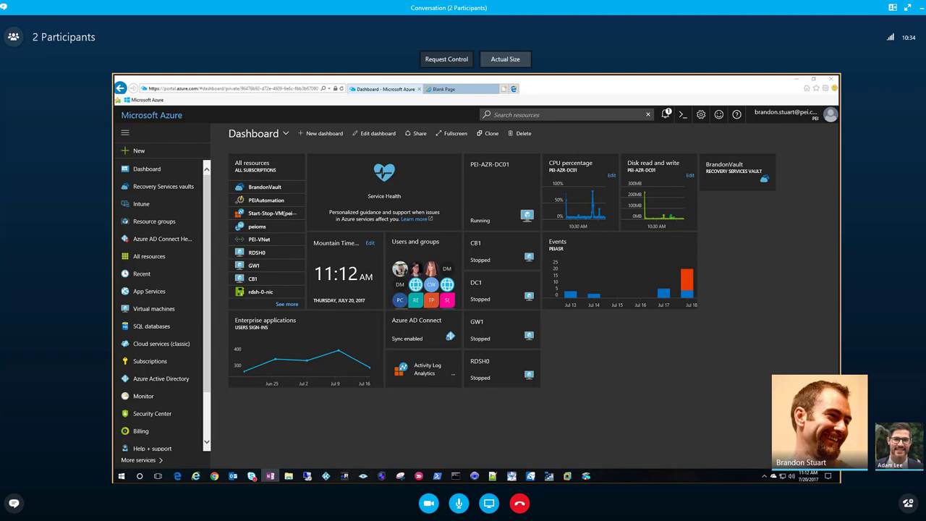
- Open the existing vault from the Recovery Services vaults list and look over its settings
left_click(659, 373)
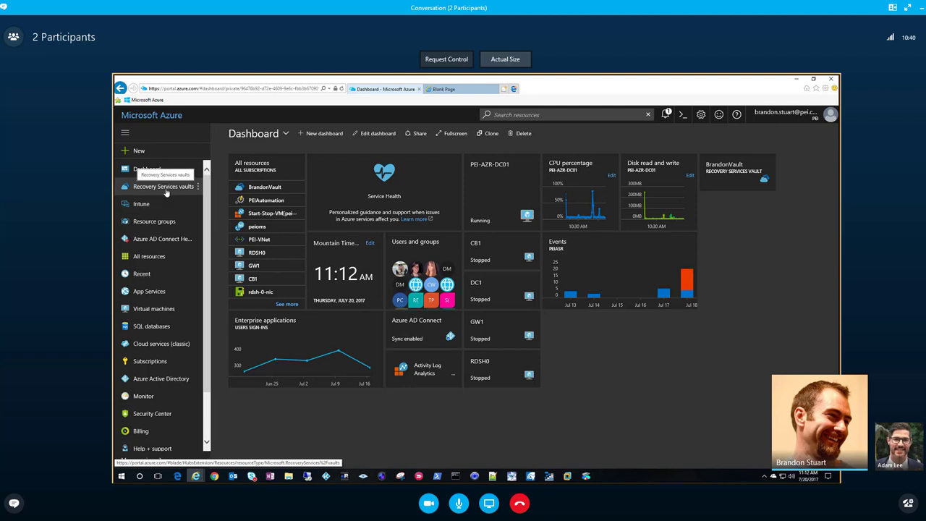
left_click(165, 190)
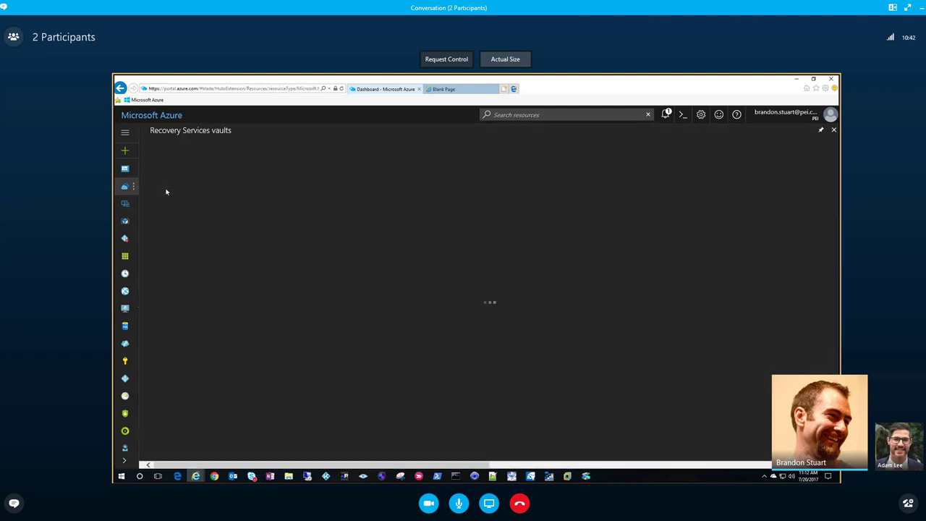
left_click(293, 310)
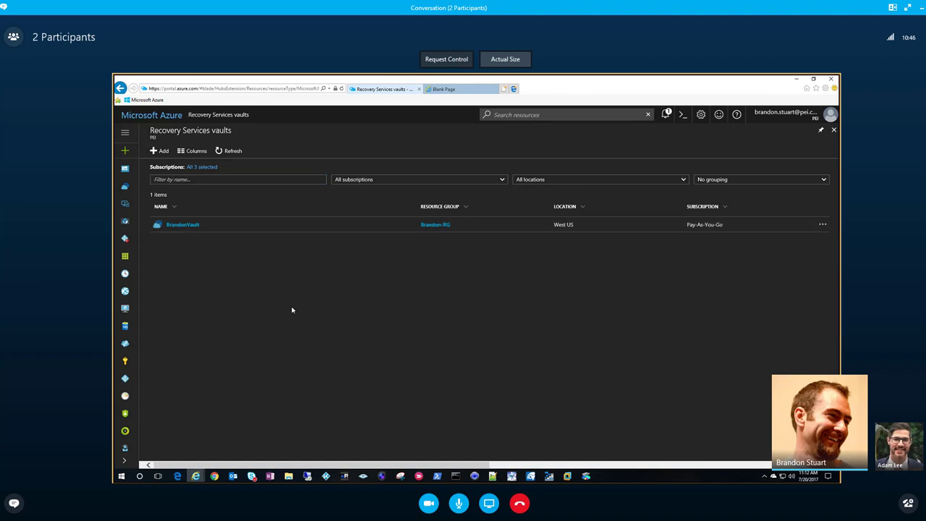
left_click(182, 225)
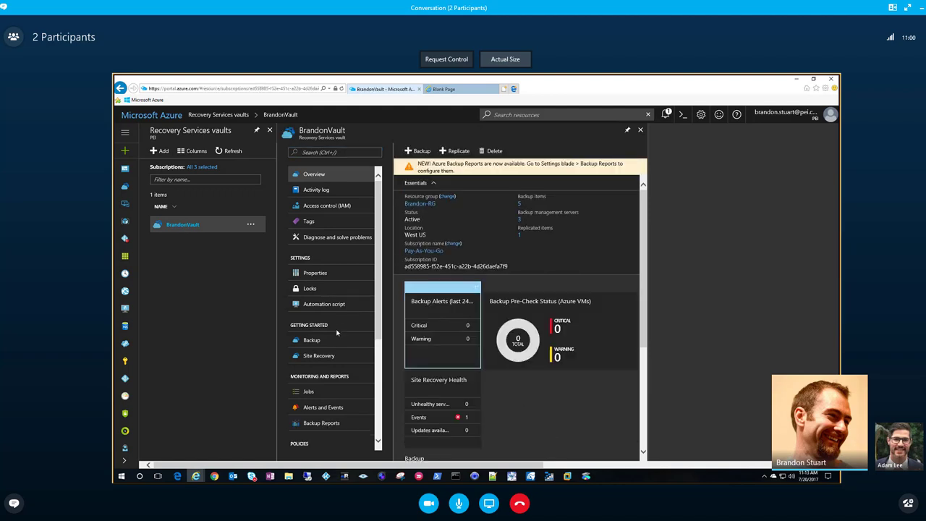
scroll(336, 333, "down", 1)
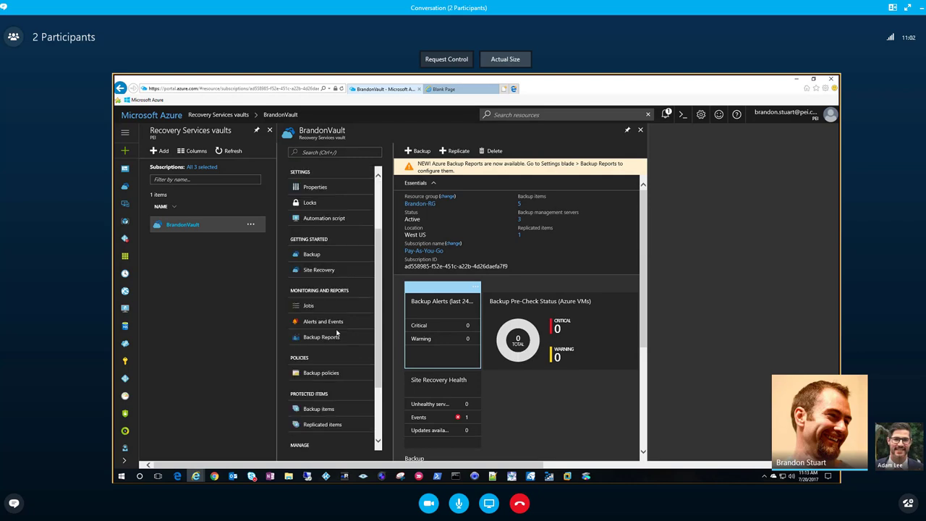
scroll(337, 333, "up", 1)
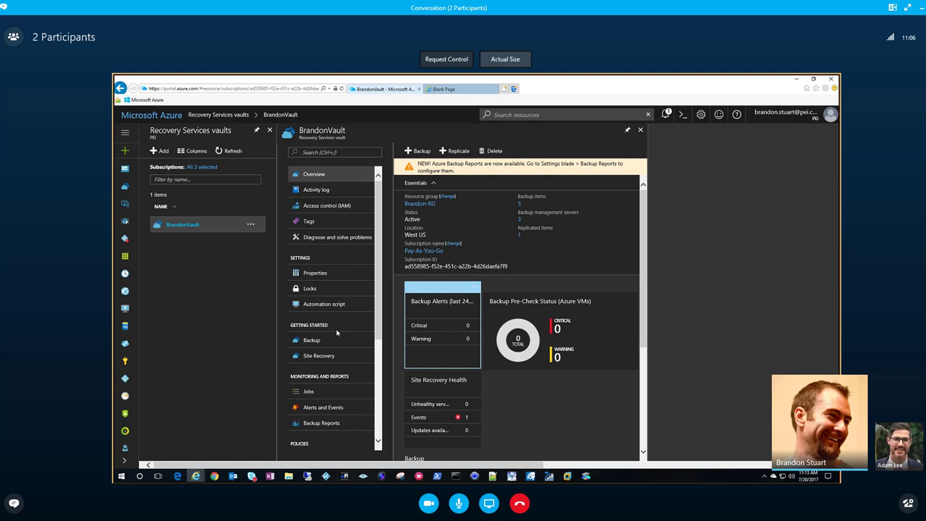
- Set the vault's backup goal to an On-premises workload with Files and folders as the items to back up
left_click(321, 345)
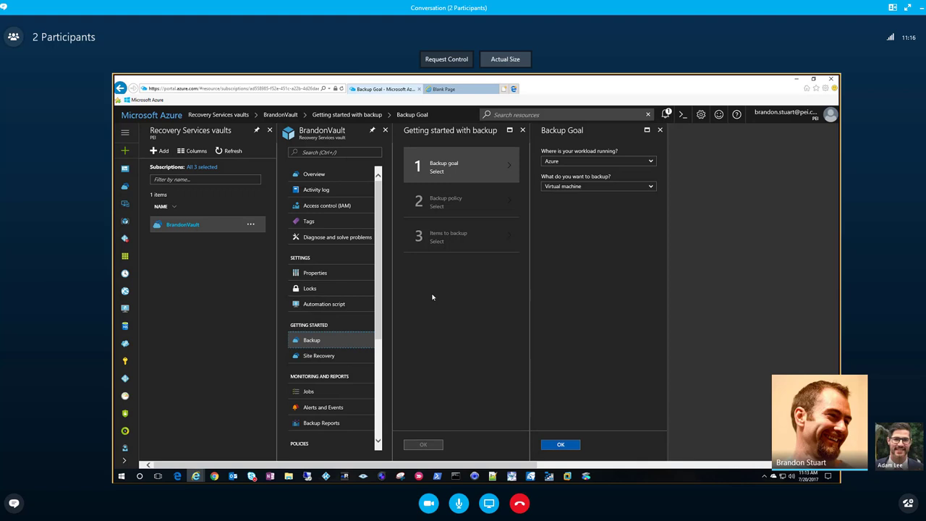
left_click(583, 166)
left_click(579, 183)
left_click(593, 187)
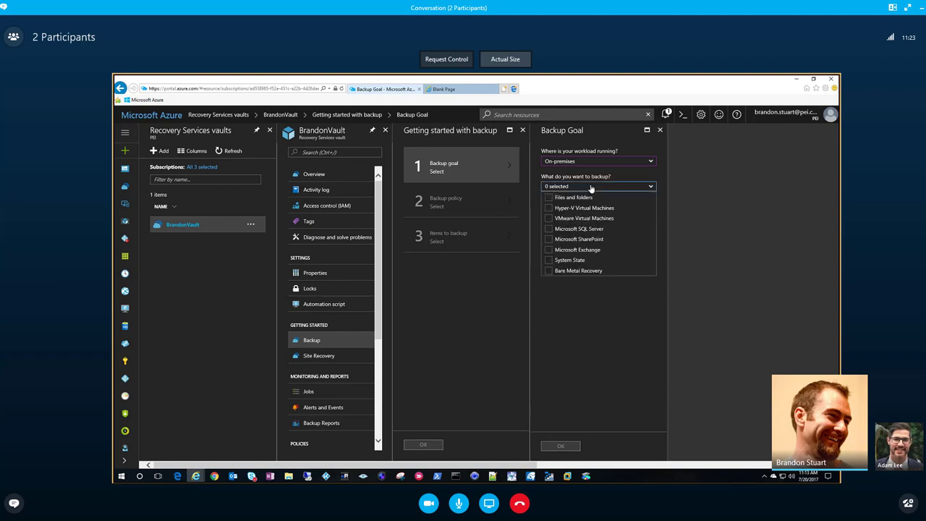
left_click(551, 198)
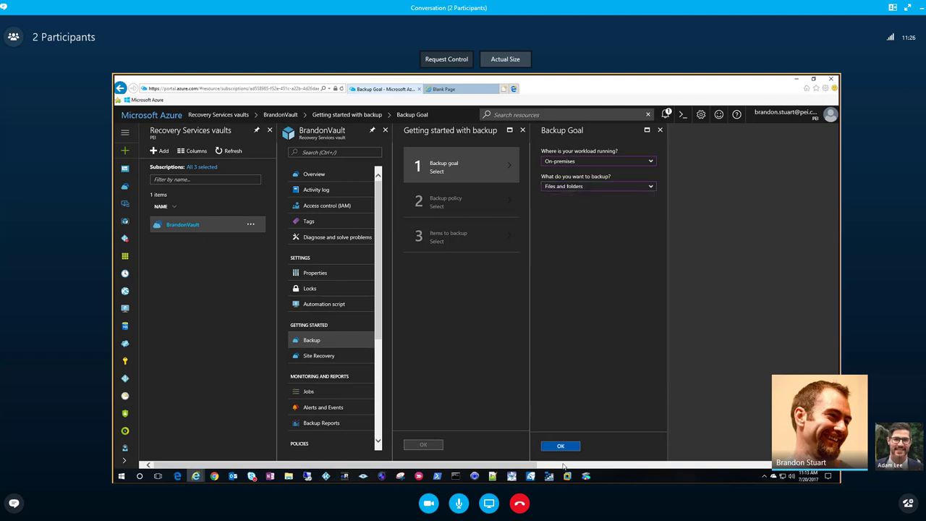
left_click(563, 447)
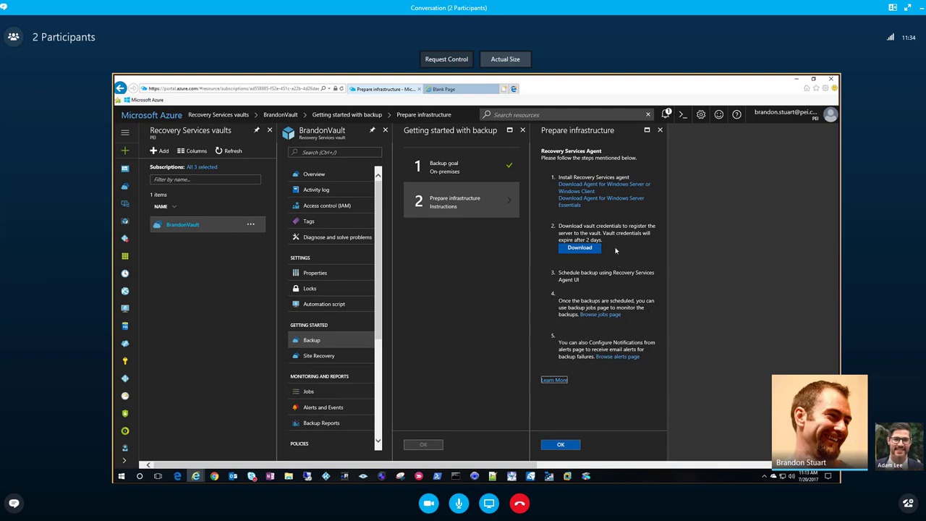
- Download and save the Recovery Services agent installer for Windows Server or Windows Client, returning to the Prepare infrastructure page
left_click(585, 186)
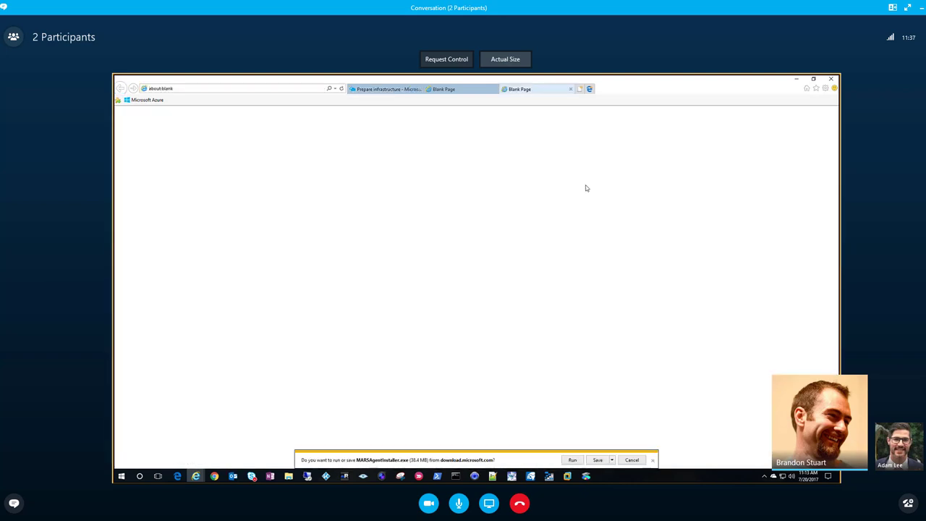
left_click(608, 459)
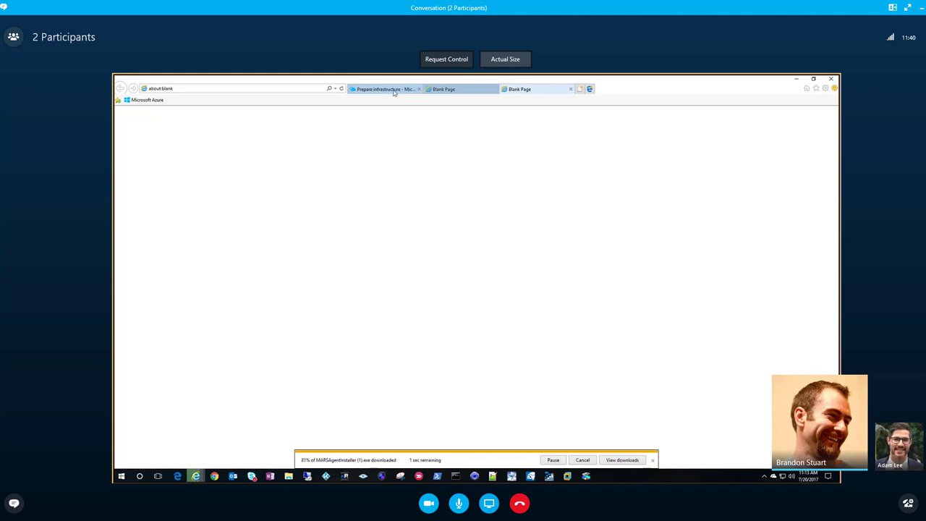
left_click(383, 89)
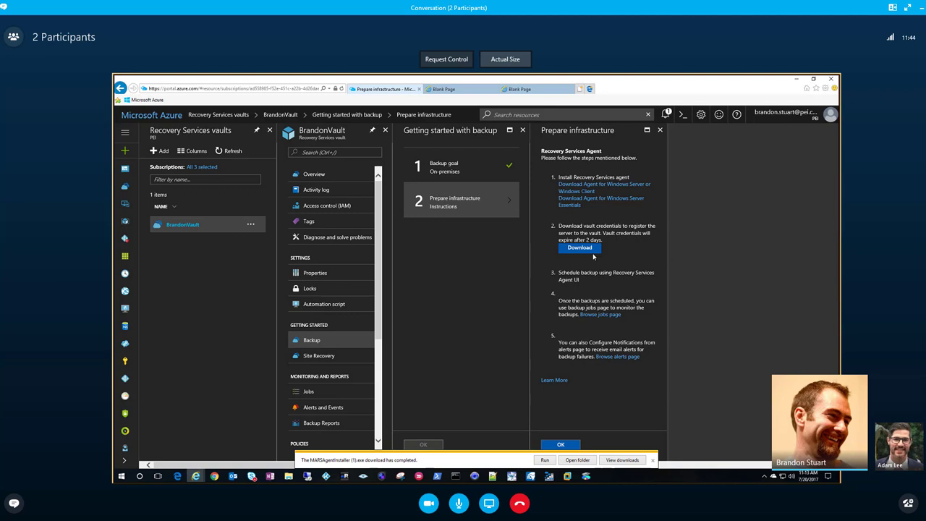
- Download the vault credentials file for registering the server and save it
left_click_drag(603, 233, 608, 241)
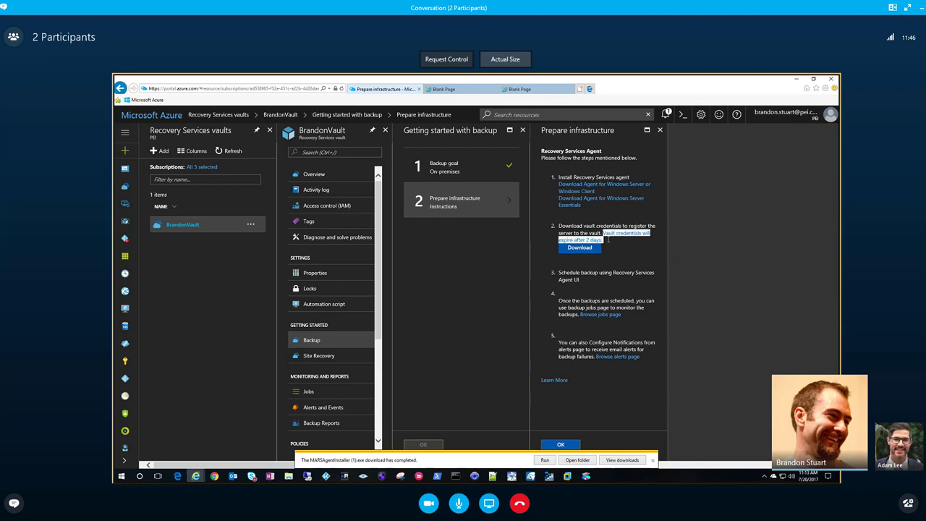
left_click(590, 248)
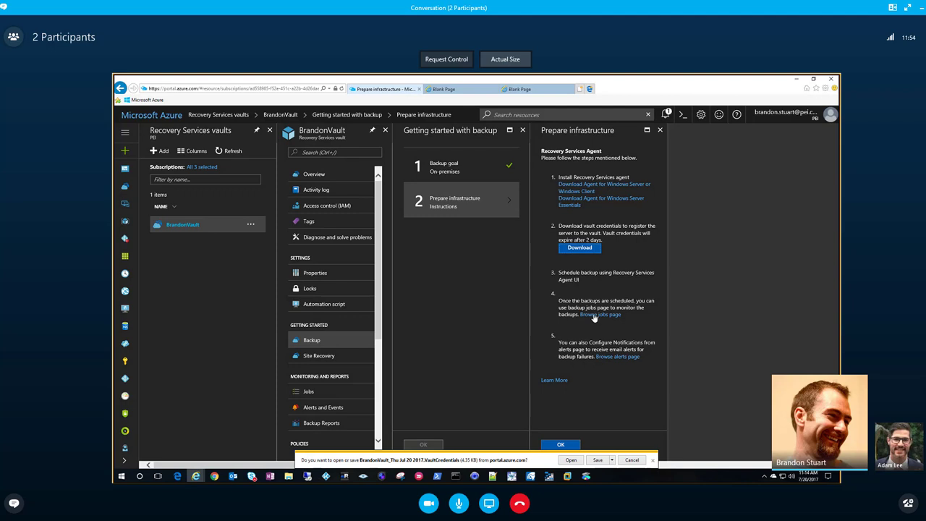
left_click(598, 460)
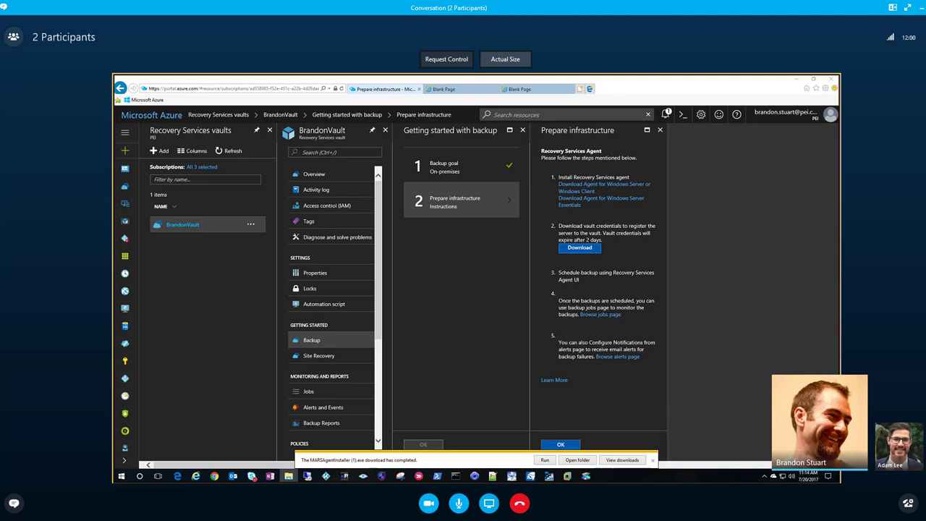
- Switch to the Windows 8.1 x64 virtual machine in VMware Workstation and paste the agent installer and vault credentials file onto its desktop
left_click(794, 217)
left_click(796, 81)
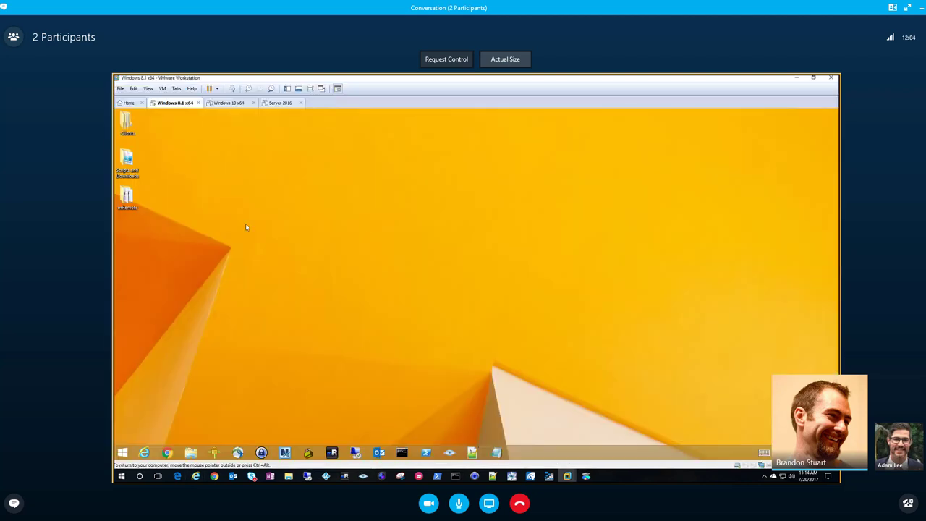
key("ctrl+v")
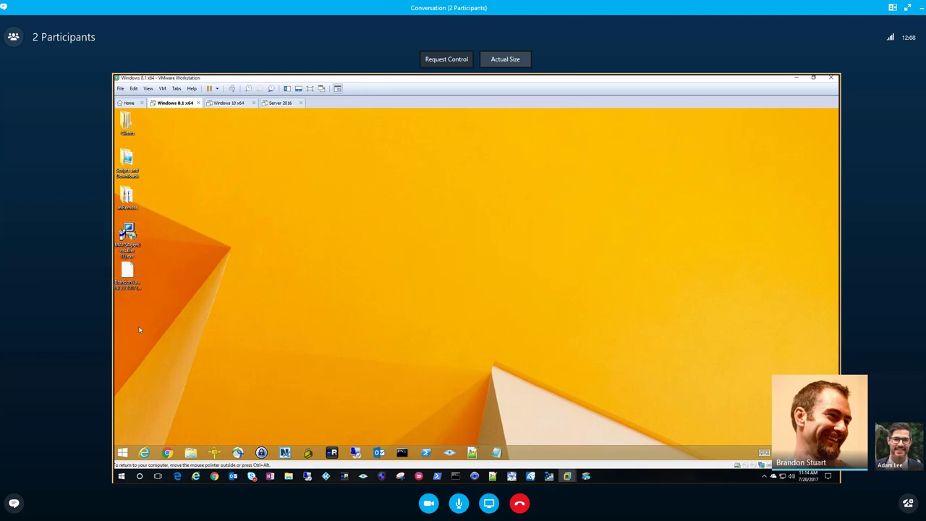
- Install the Microsoft Azure Recovery Services Agent with the default installation folder, cache location and proxy settings
double_click(136, 241)
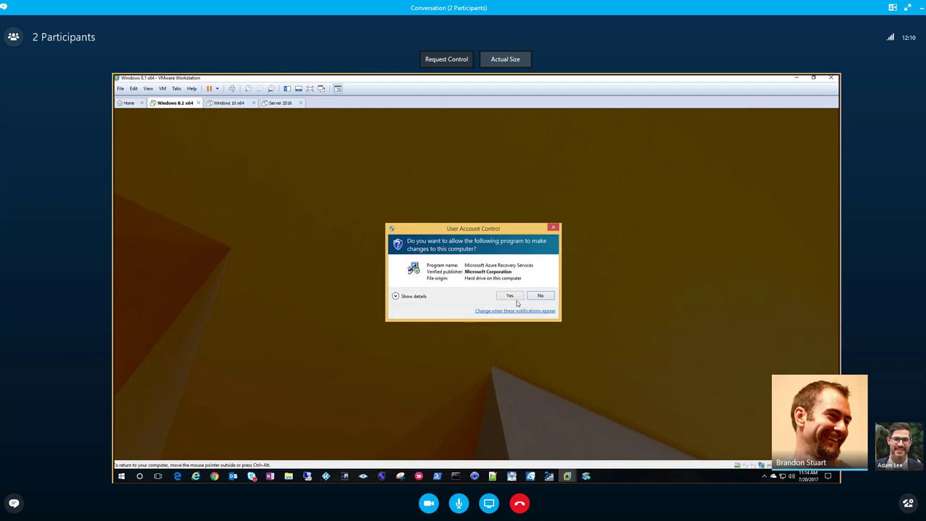
left_click(515, 298)
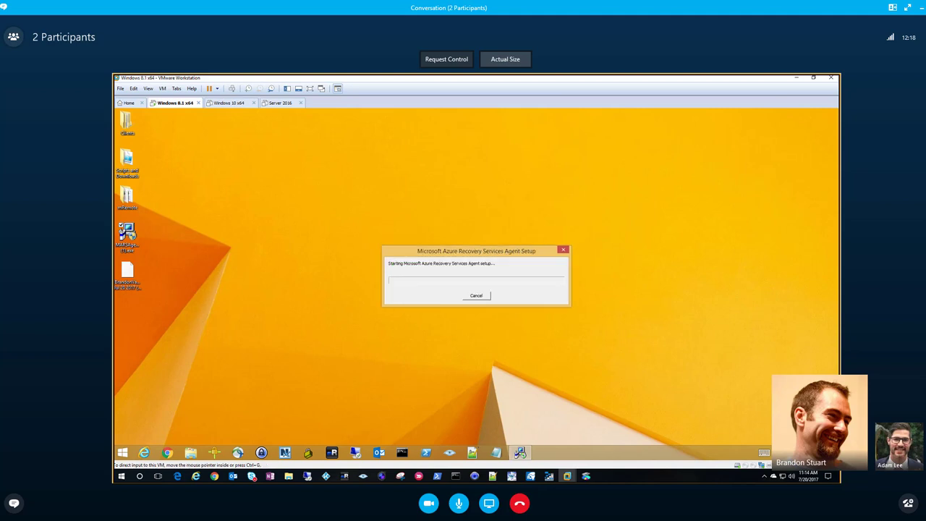
key("alt+Tab")
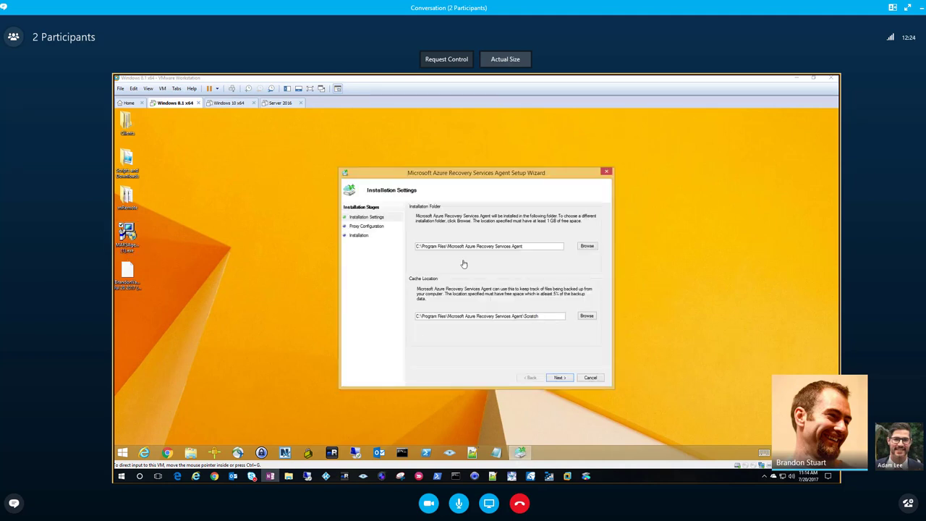
left_click(544, 317)
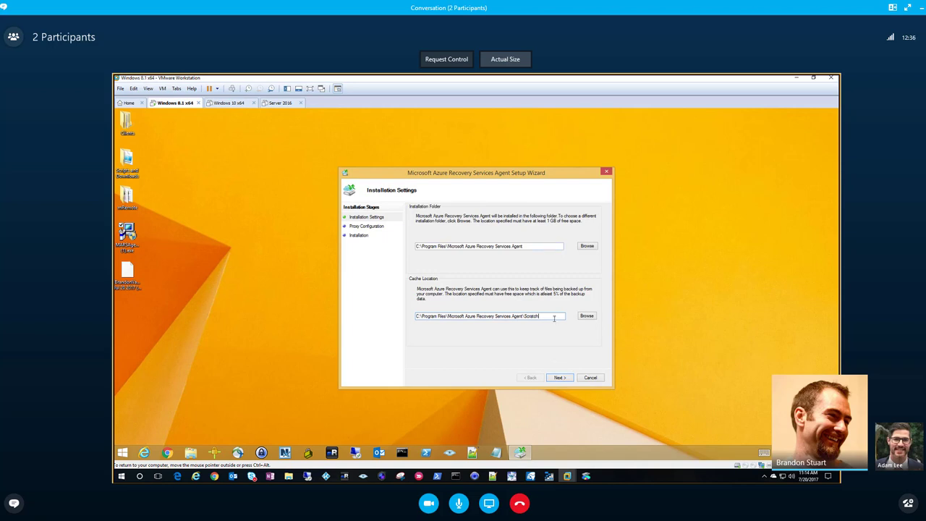
left_click(559, 377)
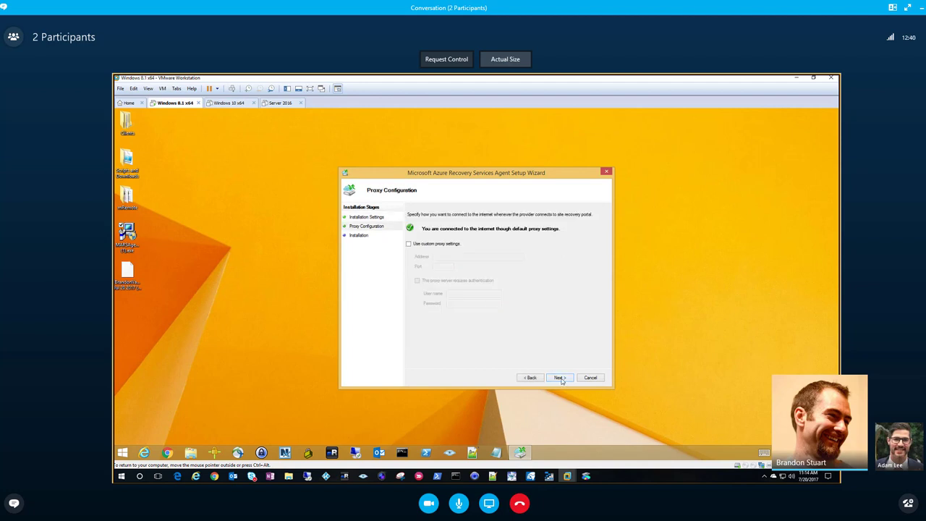
left_click(559, 377)
left_click(560, 377)
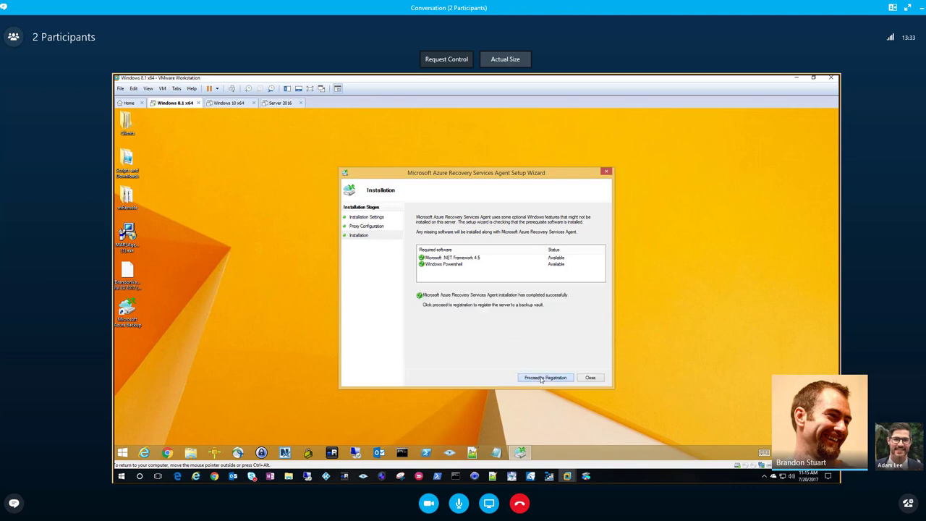
- Proceed to server registration and identify the vault with the downloaded vault credentials file from the desktop
left_click(543, 378)
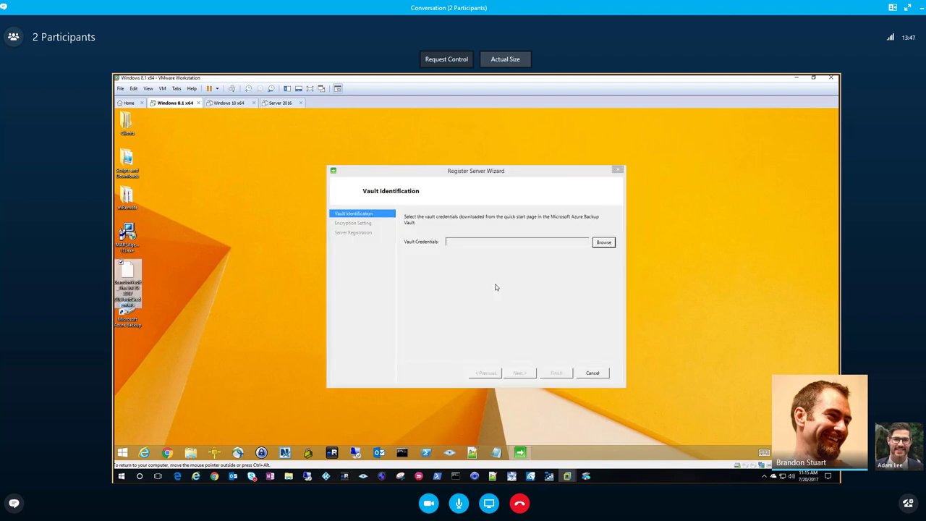
left_click(612, 244)
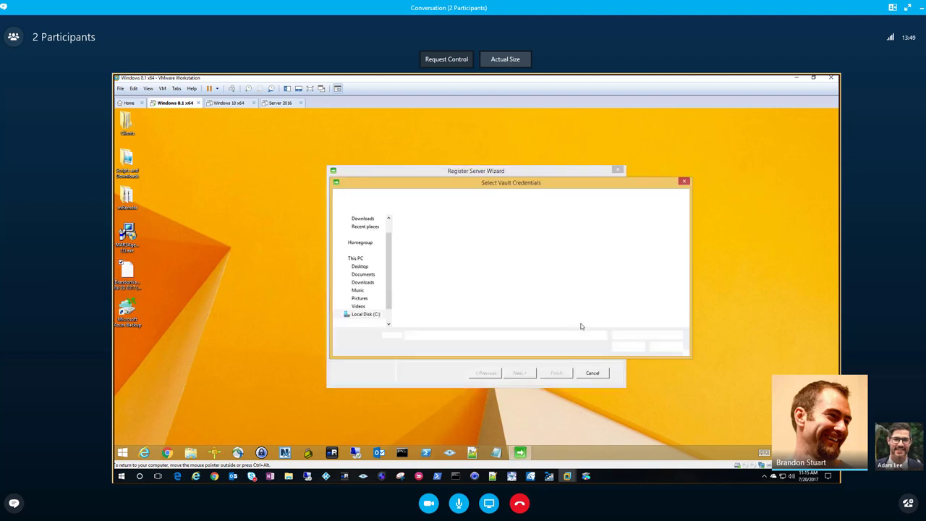
double_click(450, 255)
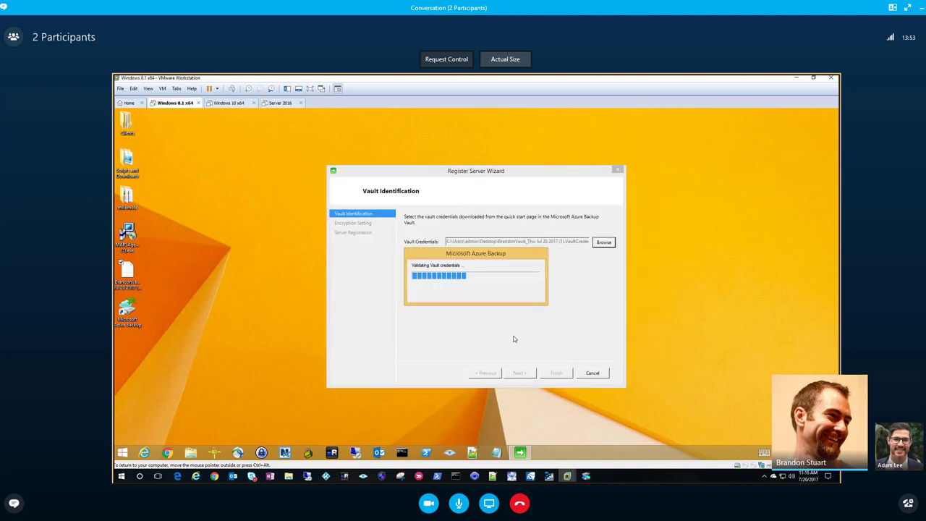
left_click(521, 372)
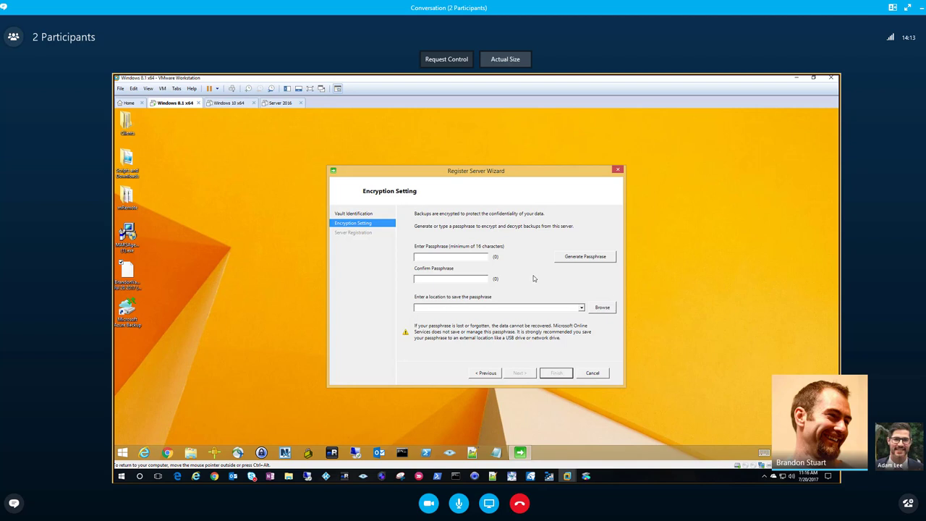
- Generate an encryption passphrase, choose the desktop as its save location and finish registering the server
left_click(597, 257)
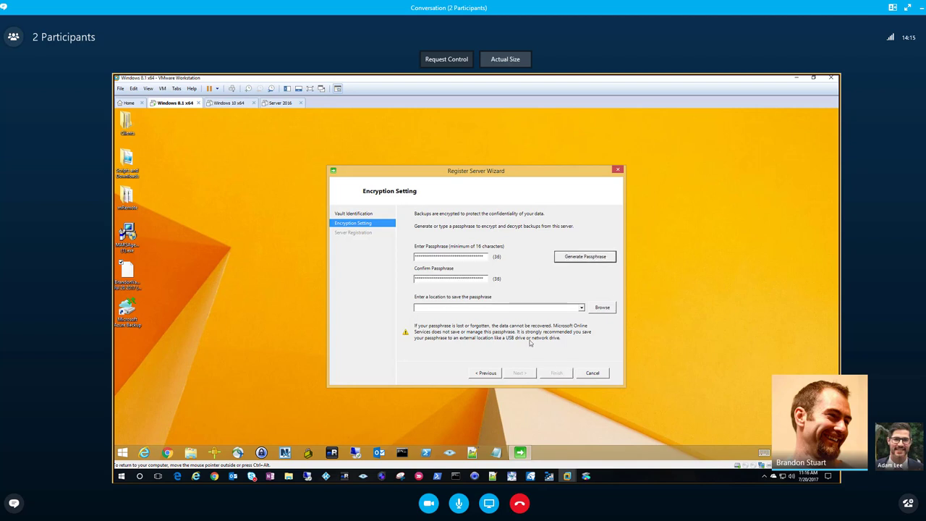
left_click(601, 309)
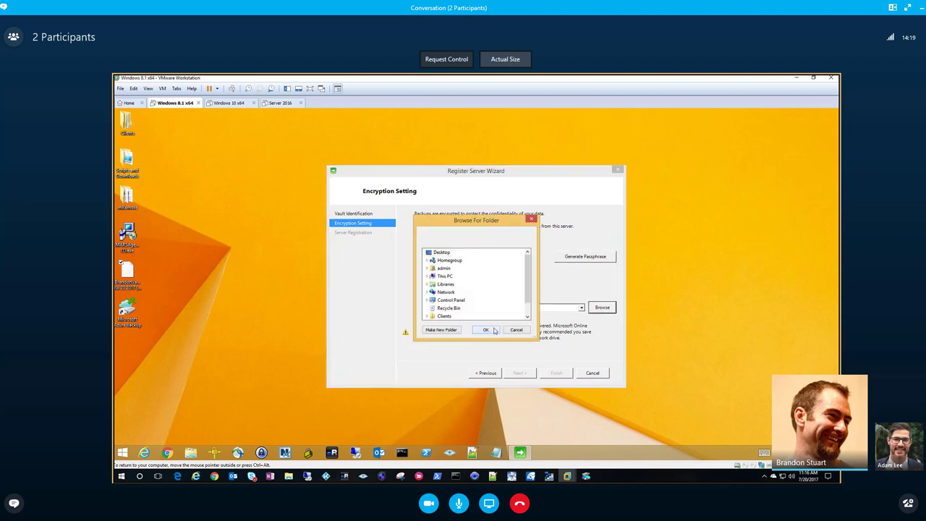
left_click(495, 331)
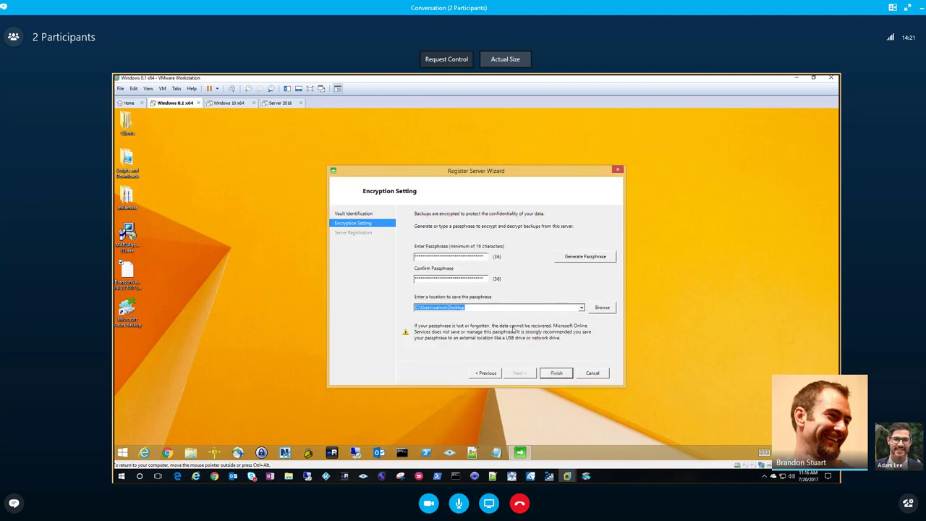
left_click(557, 372)
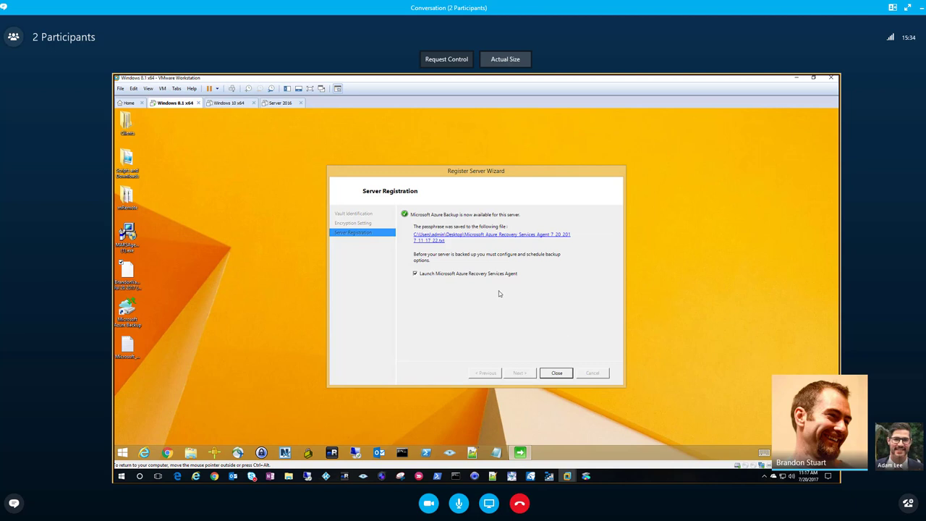
- Close the registration wizard with the agent set to launch, and start the Schedule Backup Wizard in Microsoft Azure Backup
left_click(557, 375)
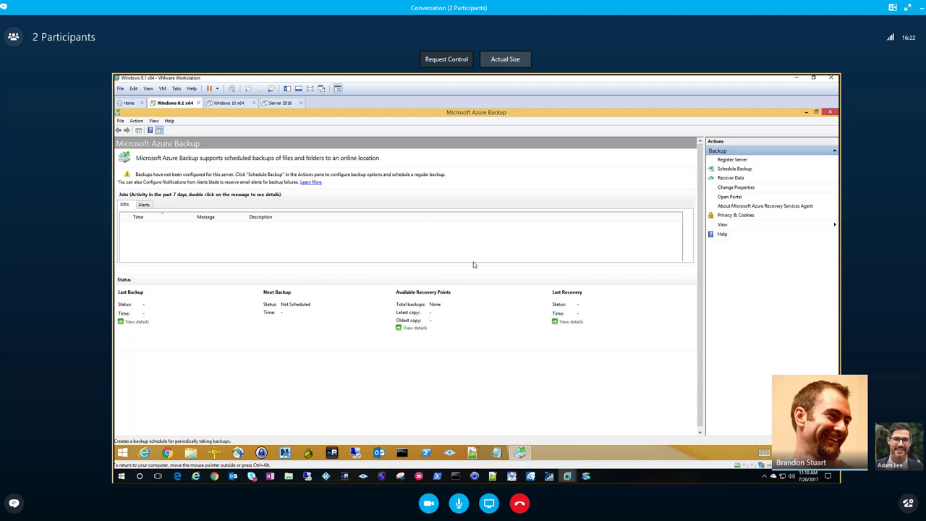
left_click(734, 169)
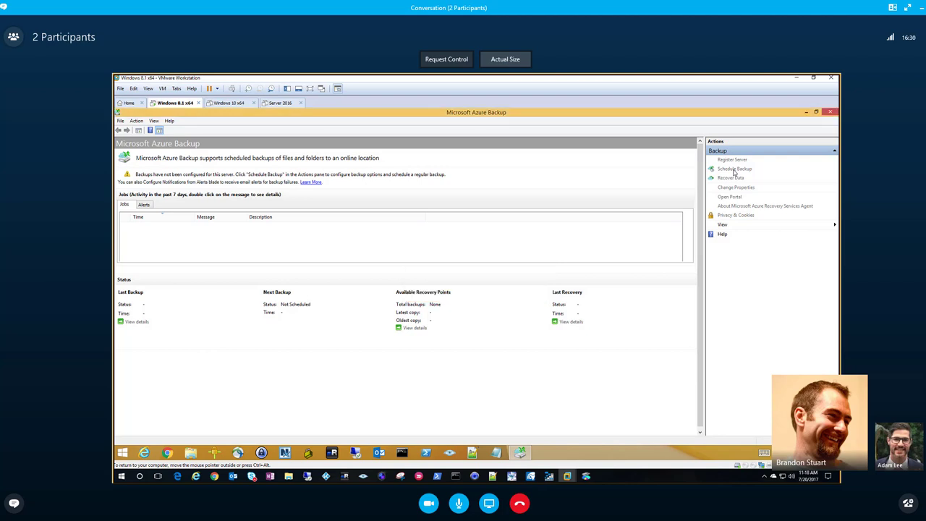
left_click(734, 170)
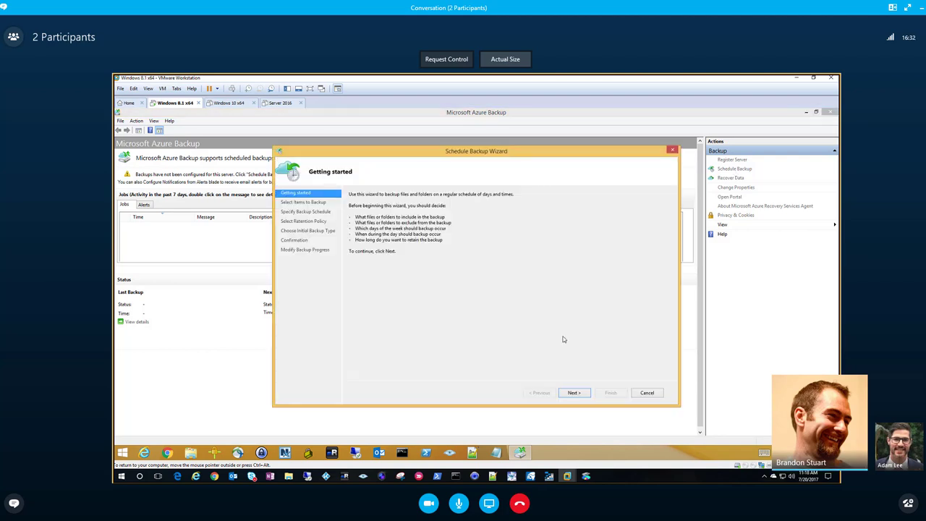
- Add the file 7-28-16.xml from the mRemote folder on the admin user's desktop to the items to back up
left_click(574, 393)
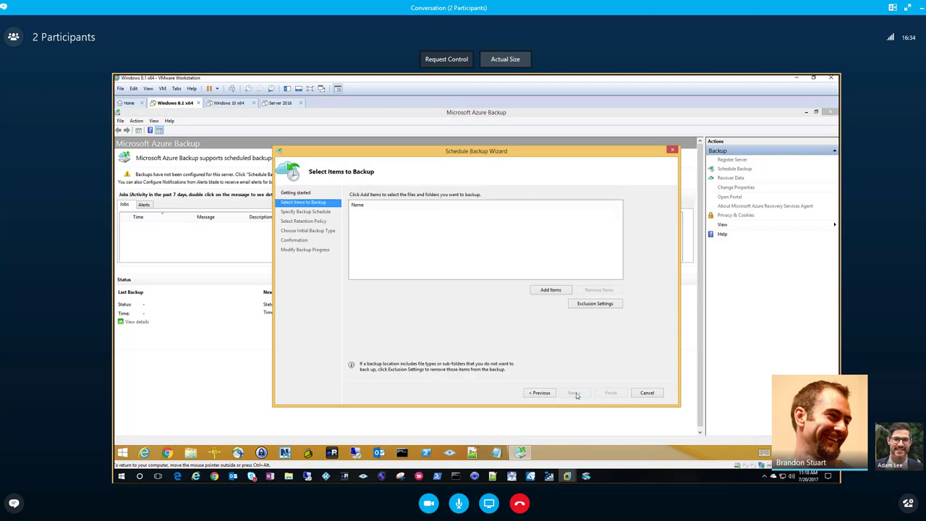
left_click(541, 293)
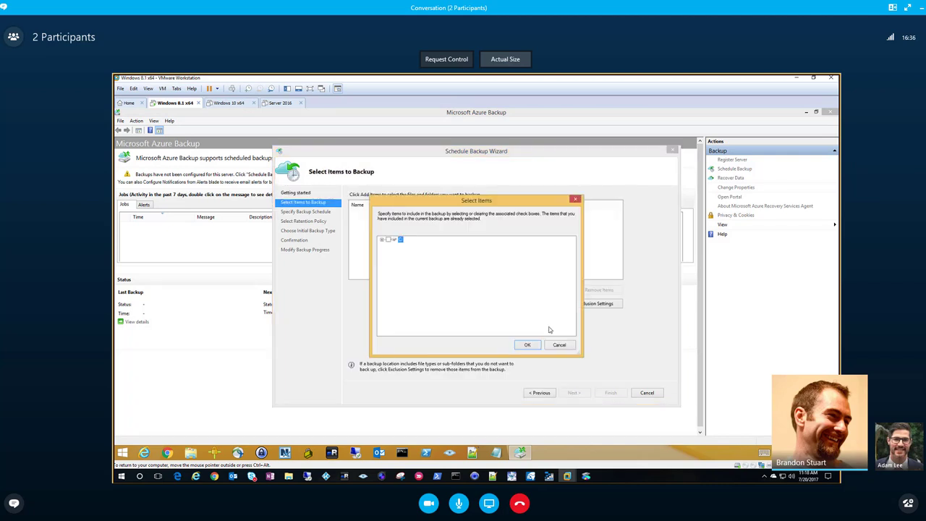
left_click(382, 240)
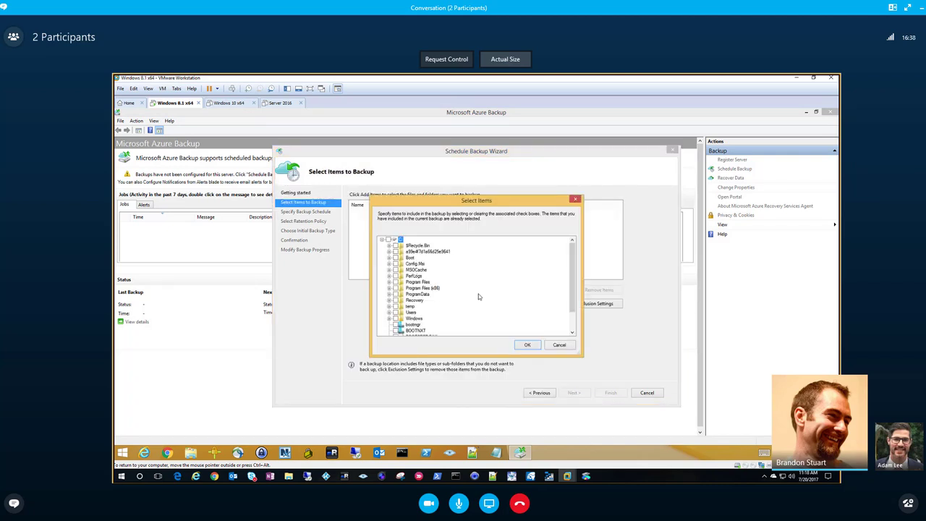
scroll(478, 296, "down", 2)
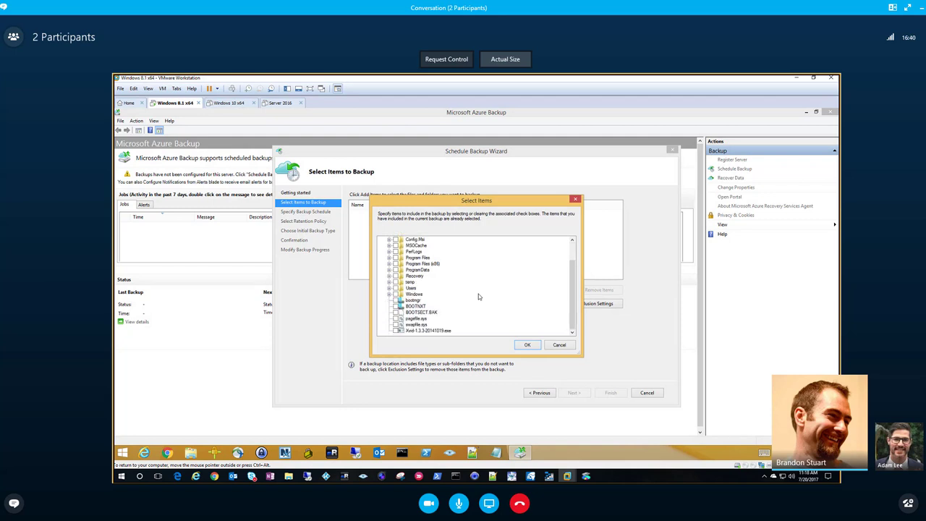
scroll(479, 294, "up", 2)
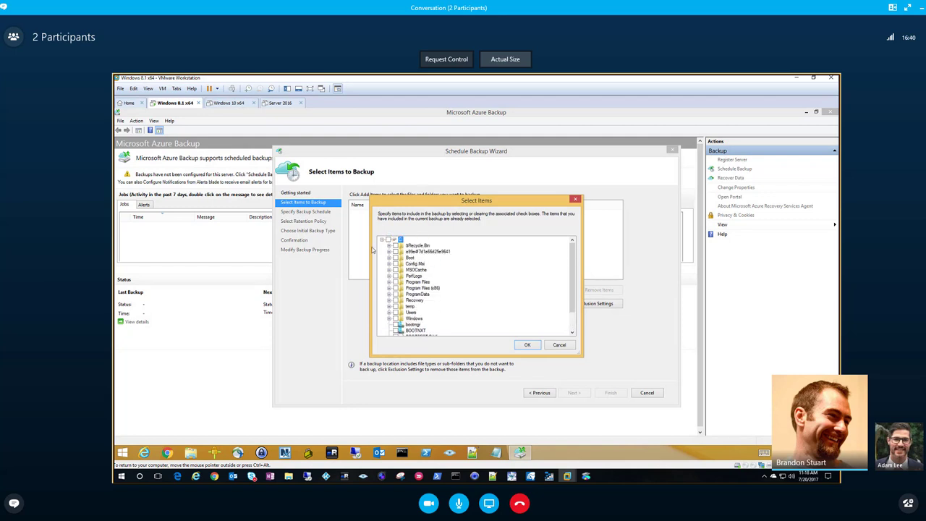
left_click(391, 313)
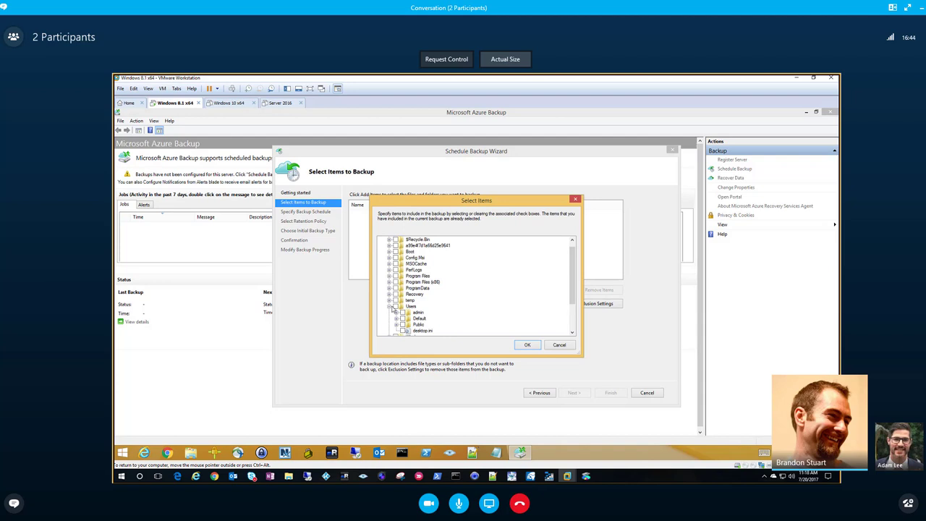
left_click(398, 313)
double_click(426, 270)
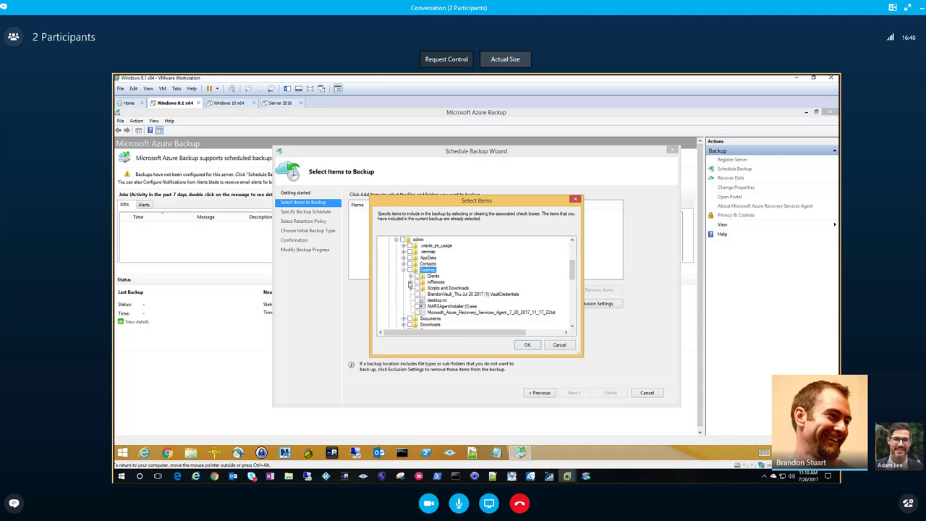
left_click(410, 282)
left_click(425, 289)
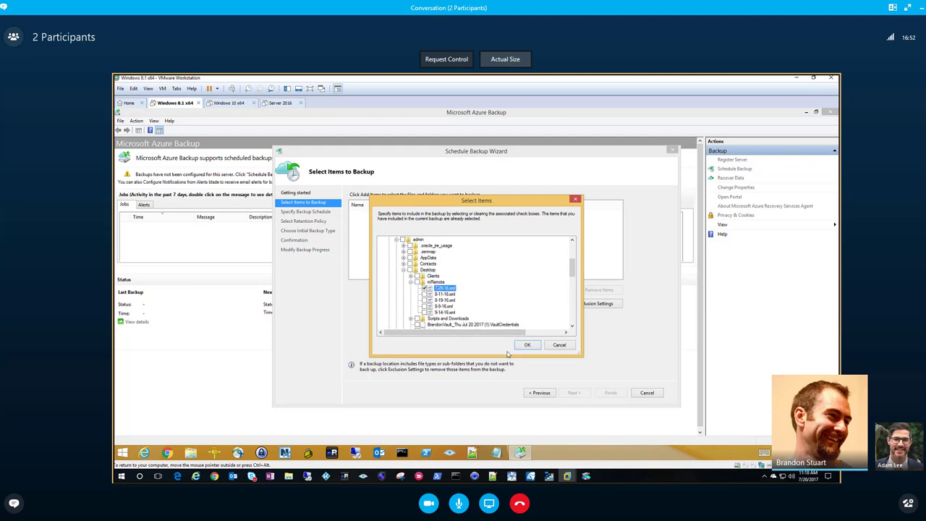
left_click(527, 344)
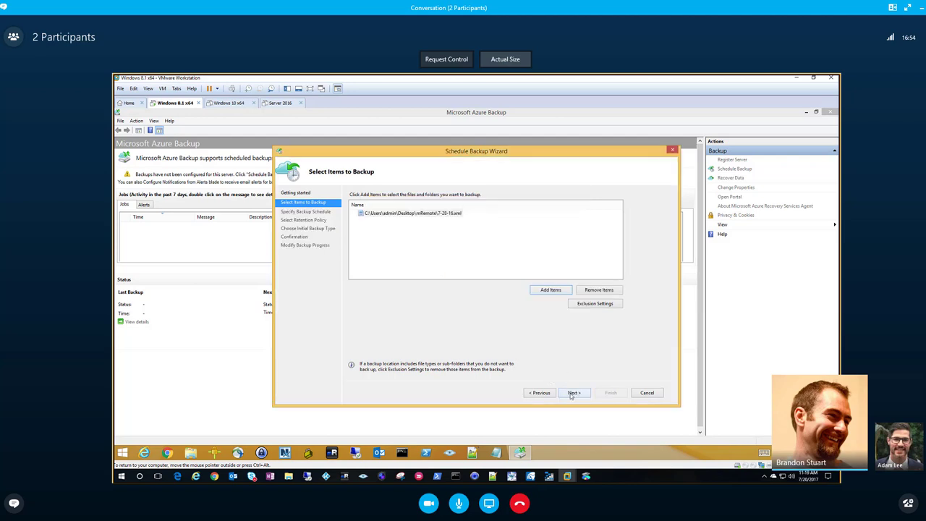
- Create the backup schedule with a daily 10:00 AM backup, the default retention policy and an automatic initial backup over the network
left_click(573, 393)
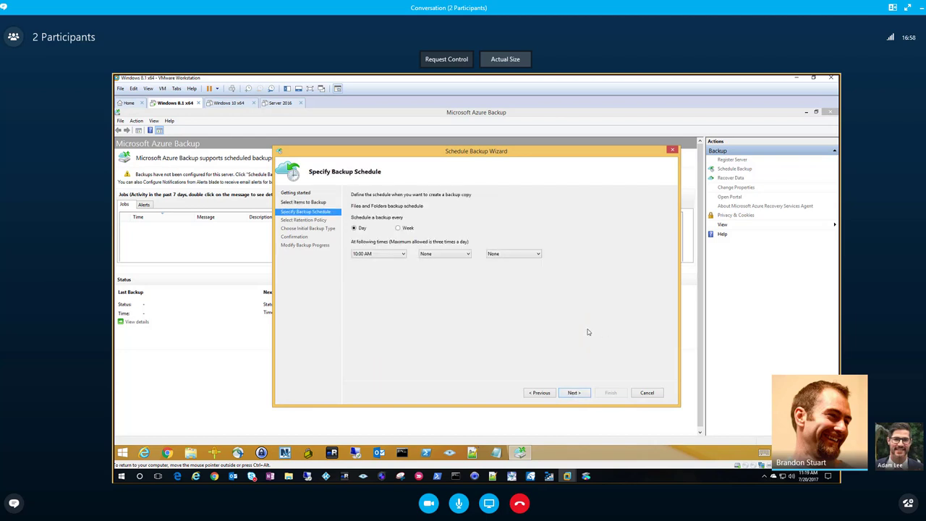
left_click(576, 394)
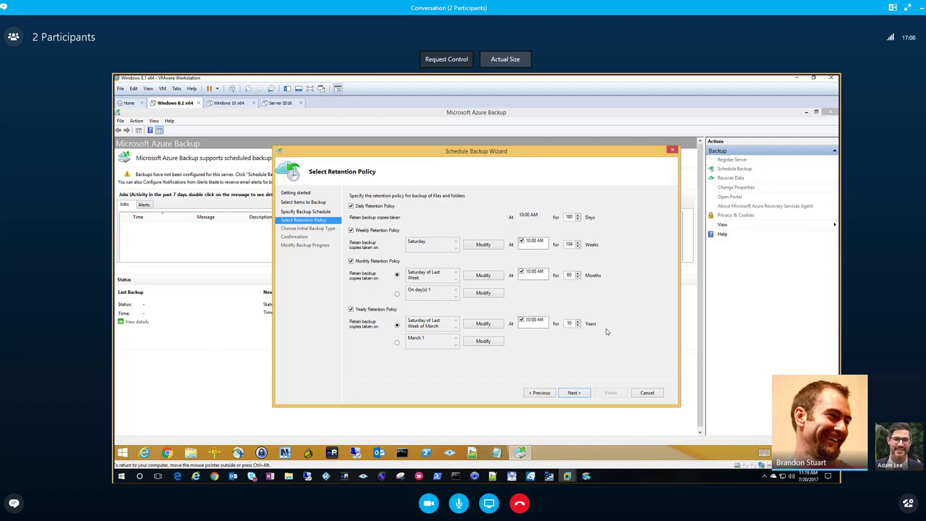
left_click(576, 393)
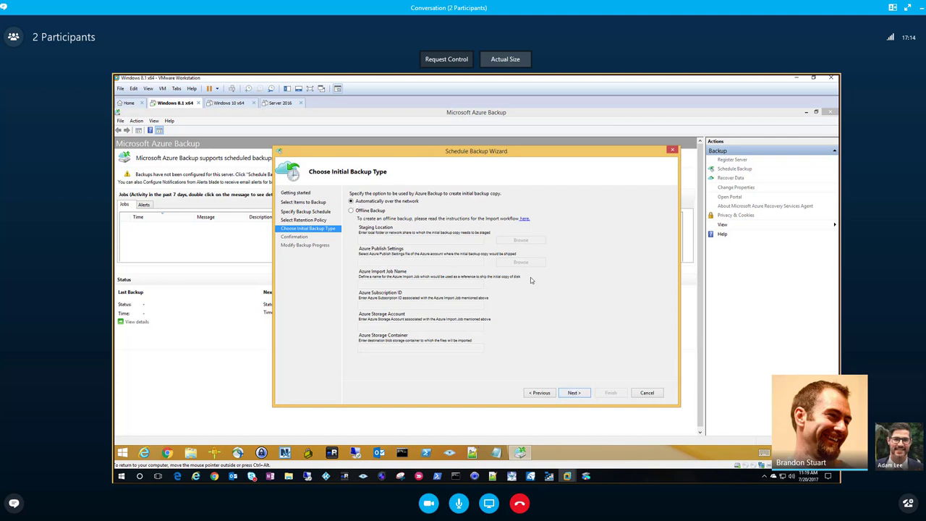
left_click(574, 392)
left_click(611, 392)
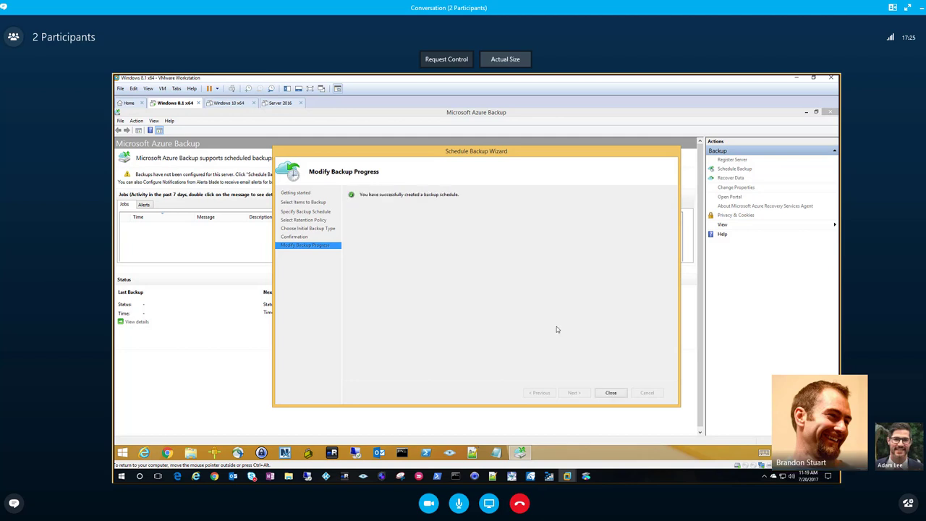
left_click(612, 395)
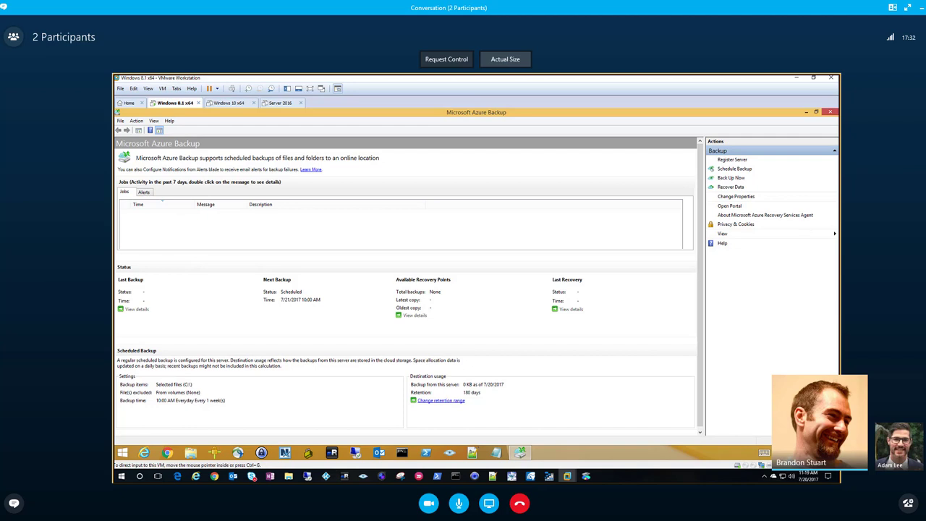
- Run an immediate backup of the selected file and close the Back Up Now Wizard once the job completes
left_click(732, 178)
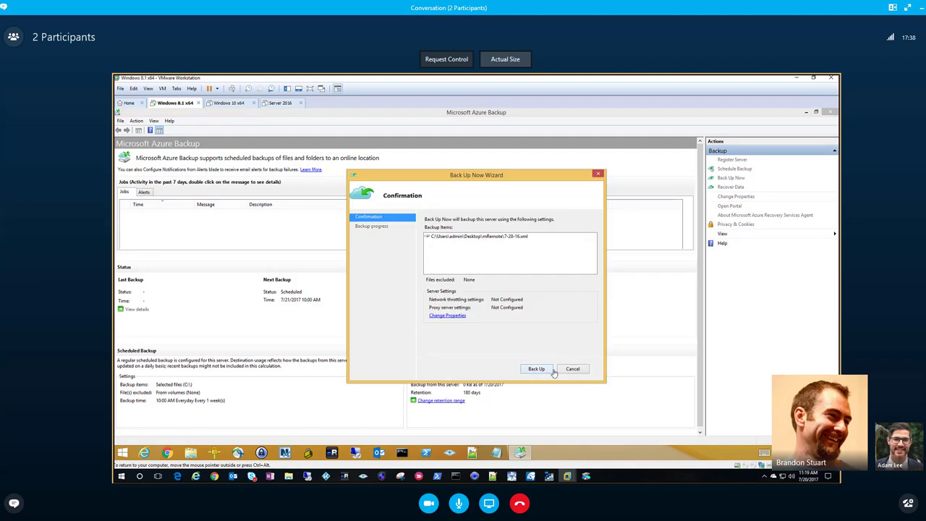
left_click(547, 371)
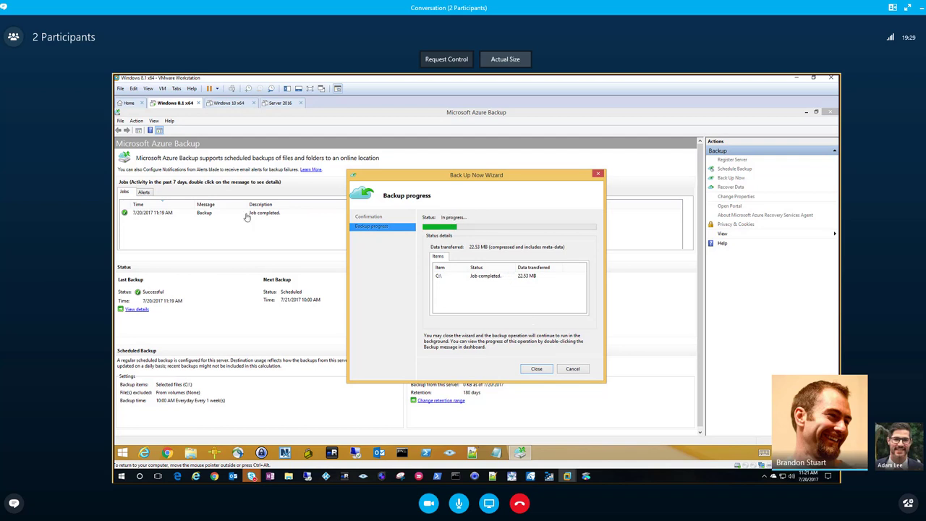
left_click(536, 370)
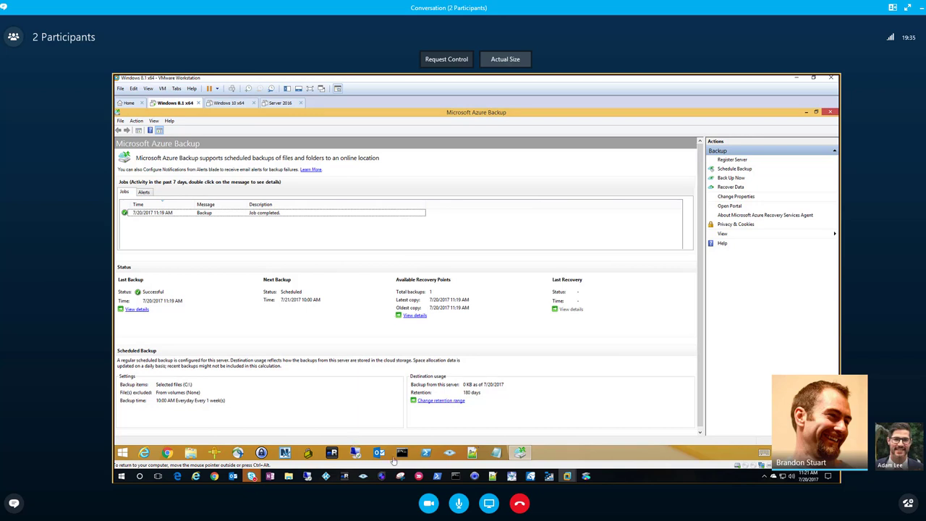
- Delete 7-28-16.xml from the mRemote folder on the desktop in File Explorer and return to Microsoft Azure Backup
left_click(191, 453)
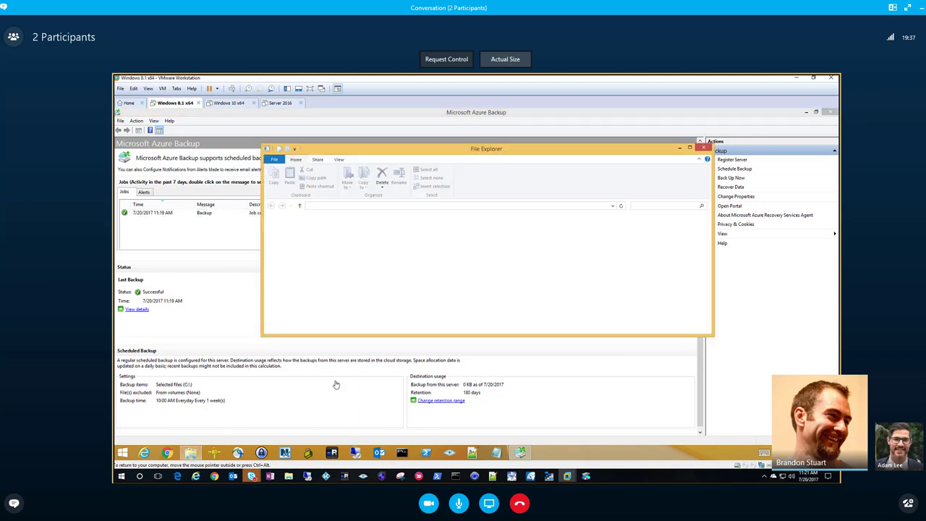
scroll(297, 239, "up", 1)
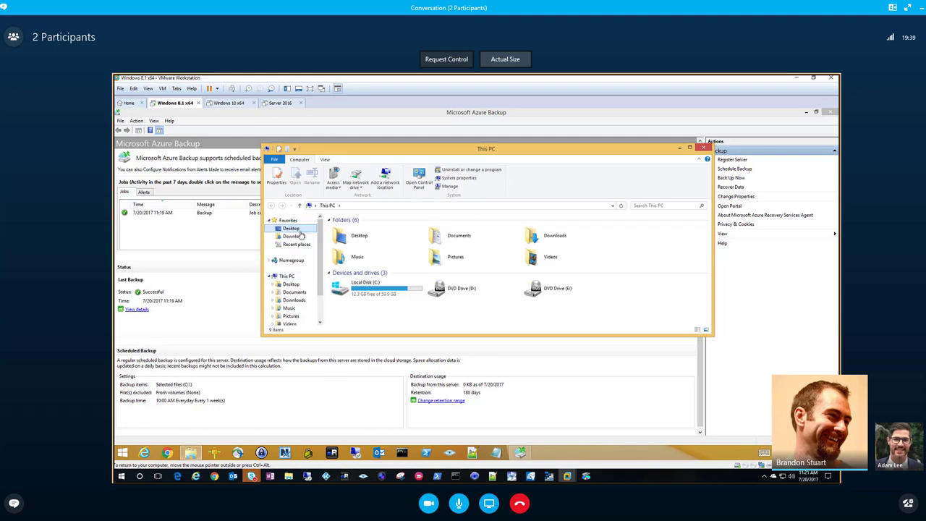
left_click(292, 228)
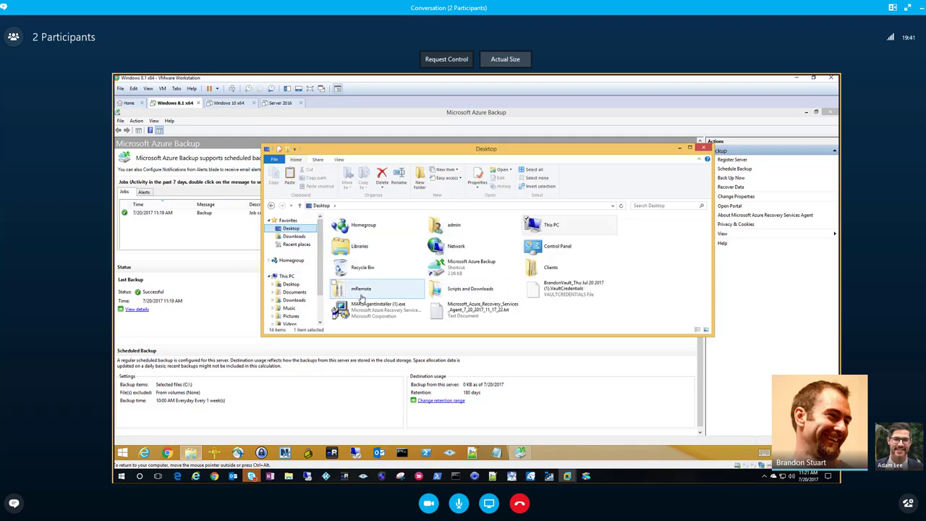
double_click(371, 258)
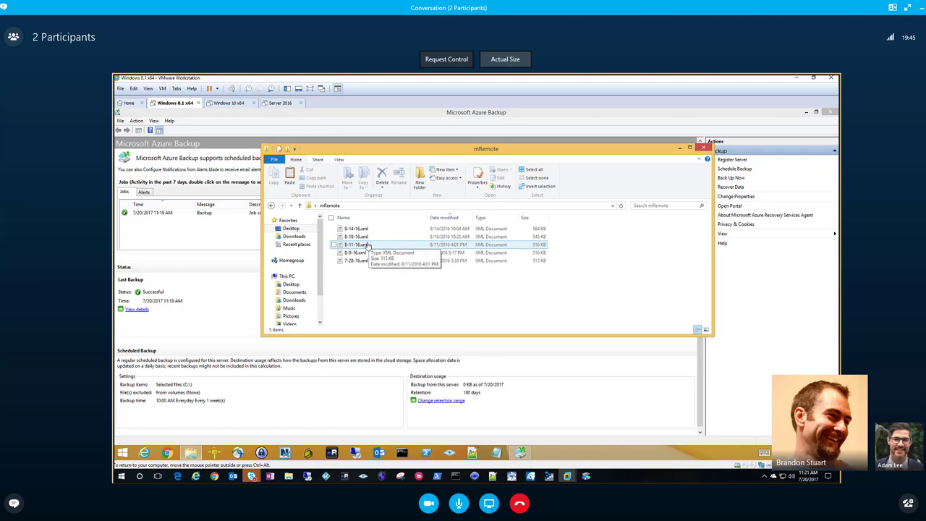
left_click(357, 260)
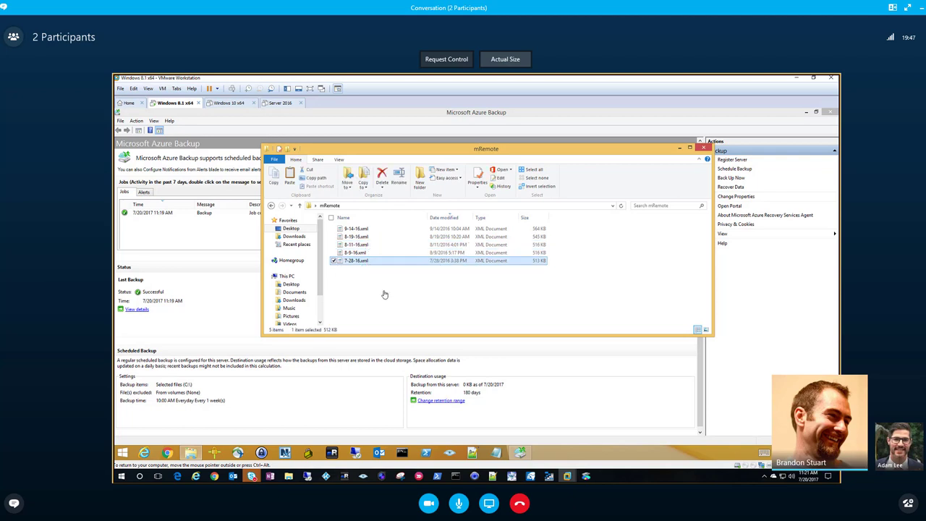
left_click(773, 301)
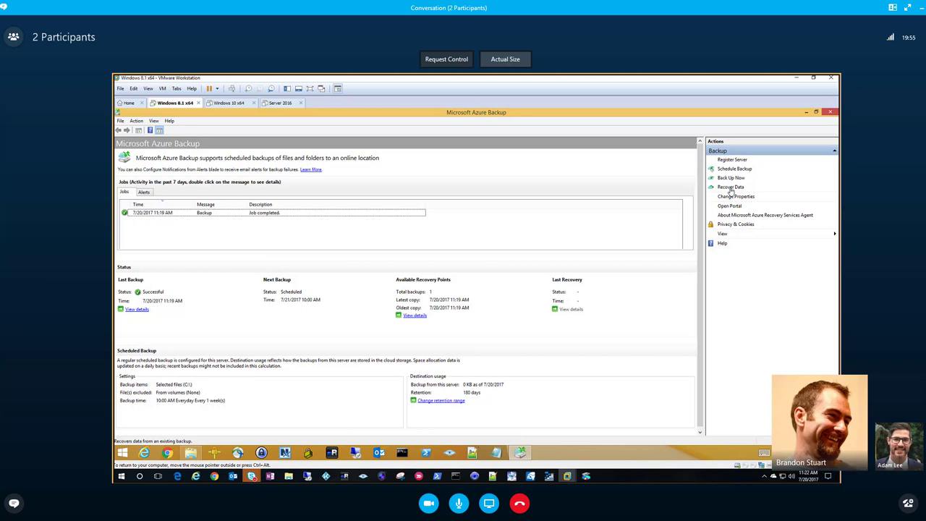
- Start a data recovery of individual files and folders from this server and mount the C:\ backup of 7/20/2017 11:19 AM
left_click(731, 189)
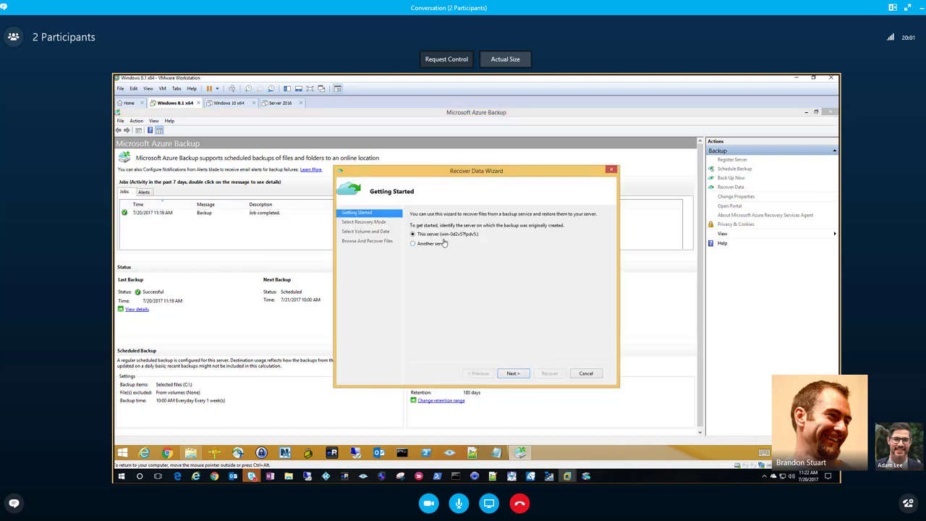
left_click(515, 374)
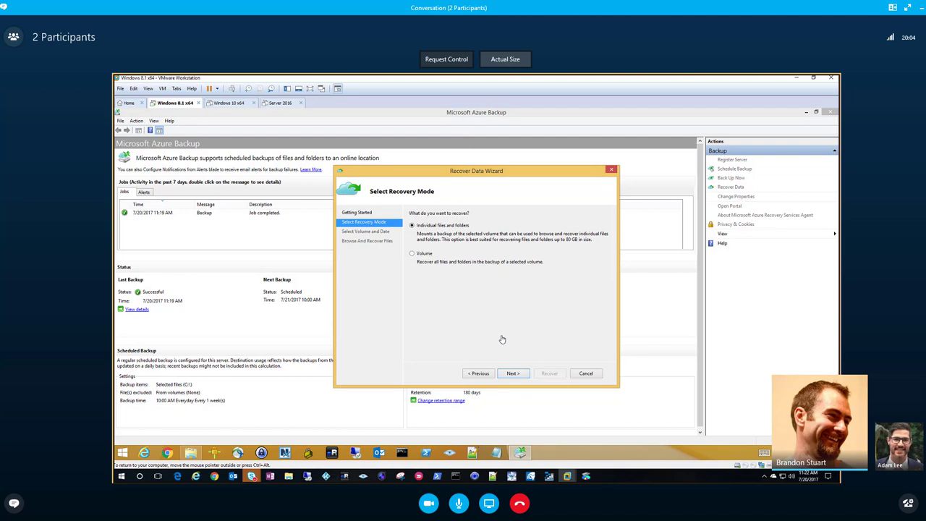
left_click(513, 374)
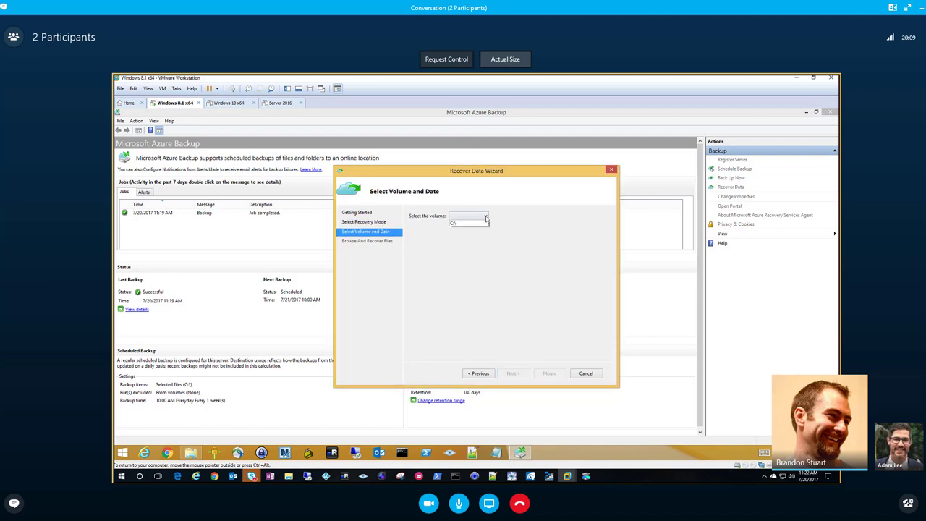
left_click(483, 217)
left_click(467, 226)
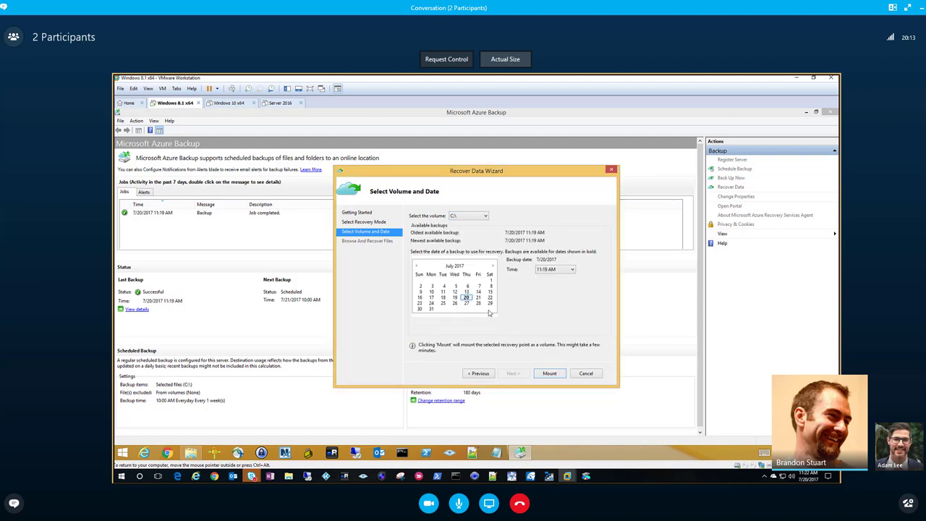
left_click(550, 373)
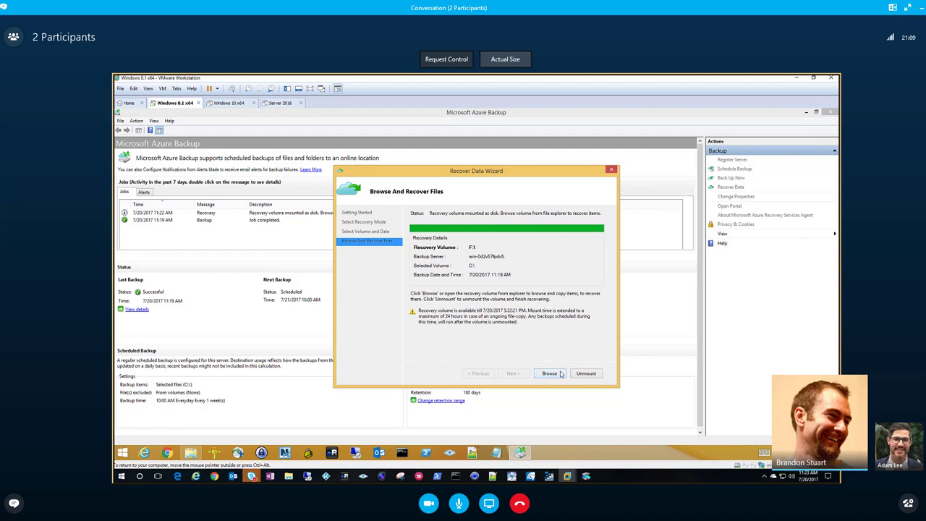
- Copy 7-28-16.xml from Users\admin\Desktop\mRemote on the mounted recovery volume back into the desktop's mRemote folder
left_click(561, 373)
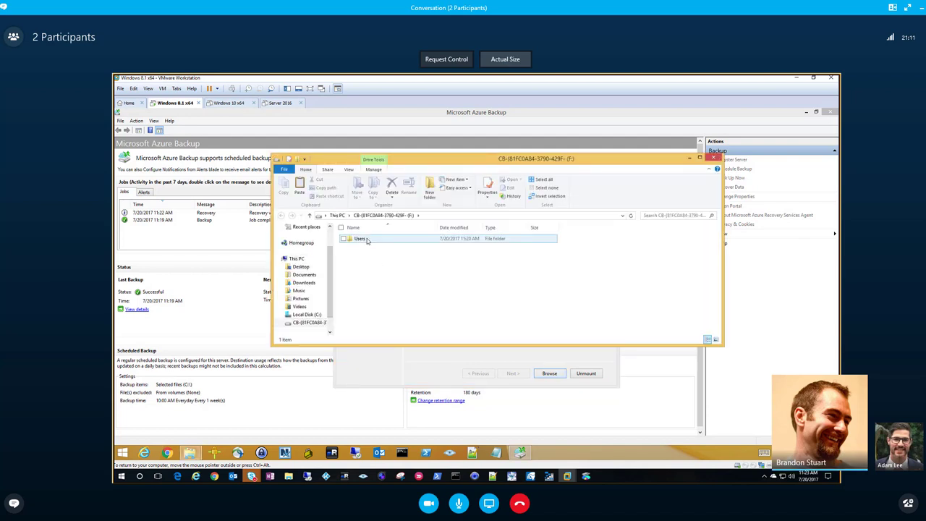
left_click(371, 241)
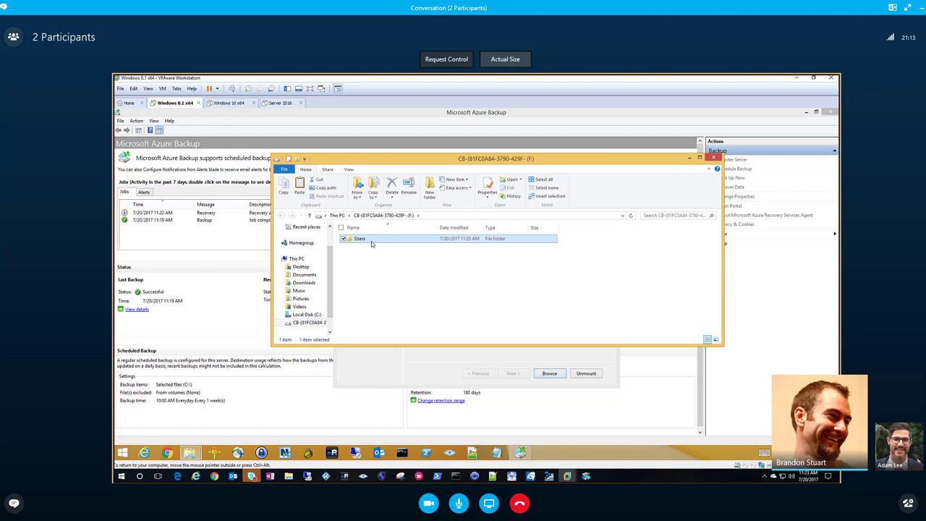
double_click(372, 241)
double_click(371, 240)
left_click(373, 239)
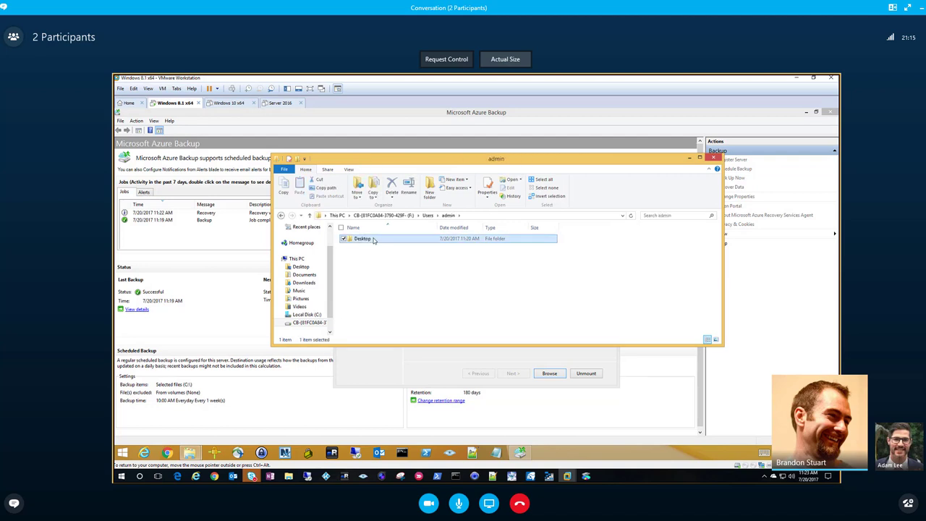
double_click(371, 240)
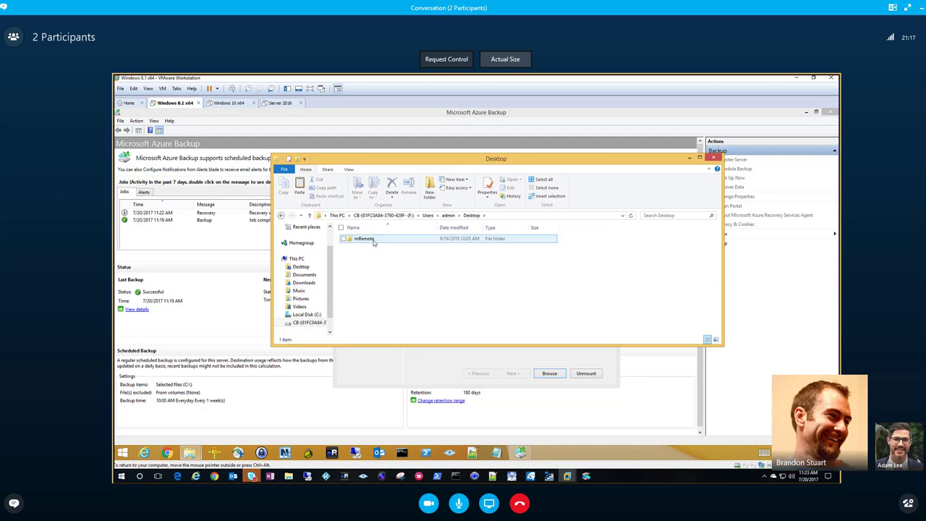
double_click(372, 240)
left_click(371, 240)
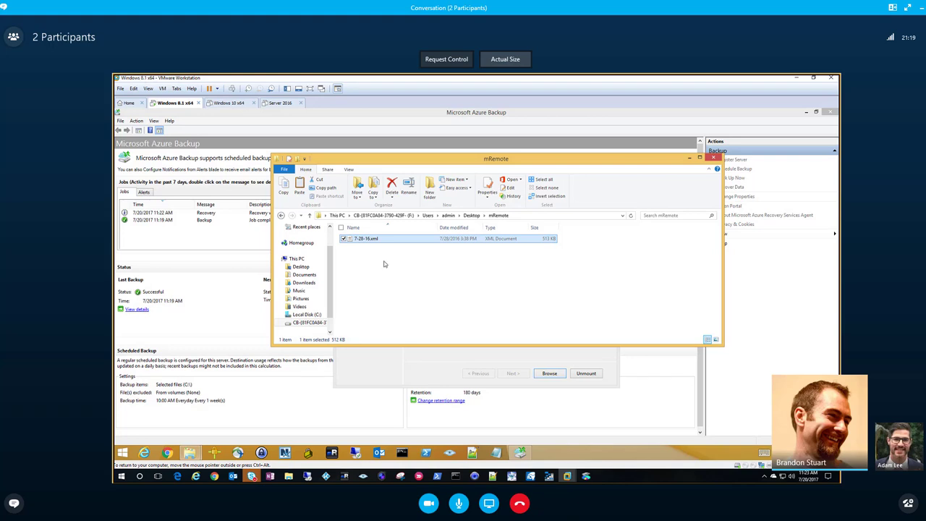
key("ctrl+c")
key("alt+Tab")
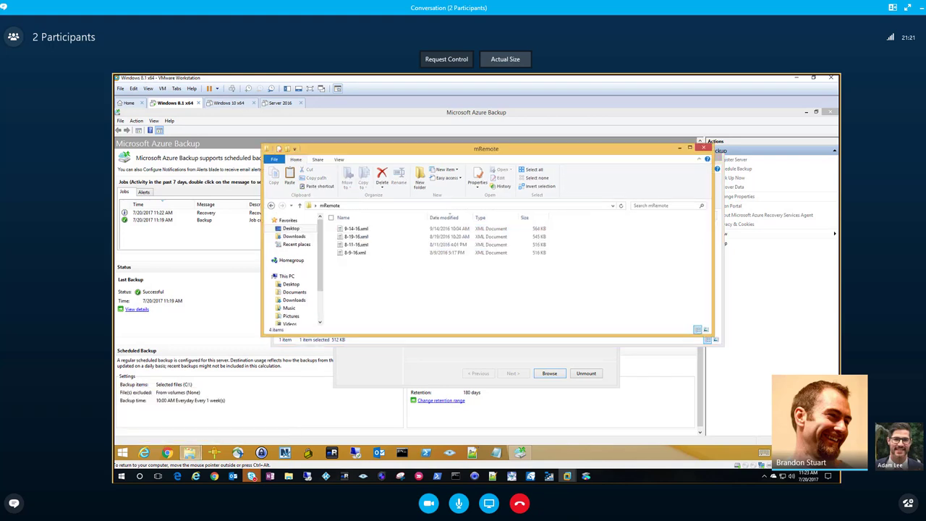
key("ctrl+v")
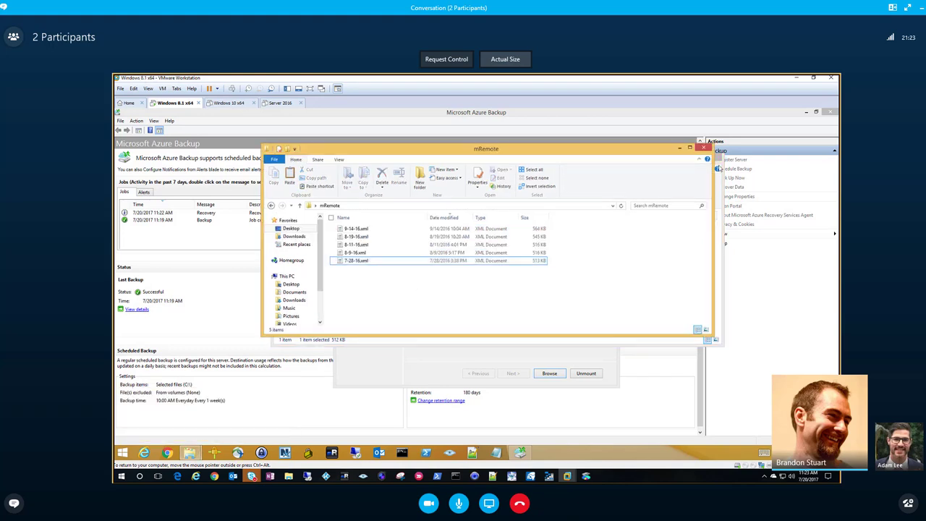
- Close both File Explorer windows and unmount the recovery volume to end the recovery
left_click(709, 149)
left_click(410, 317)
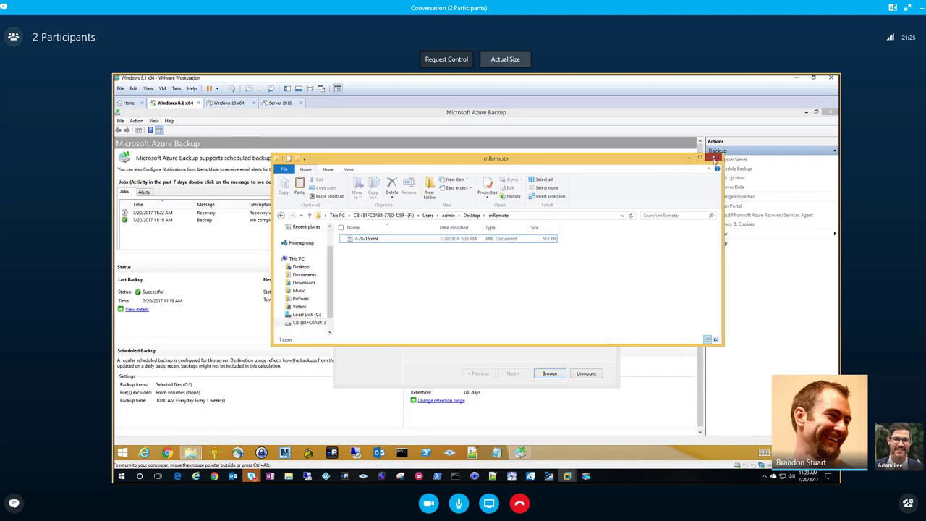
left_click(715, 158)
left_click(590, 374)
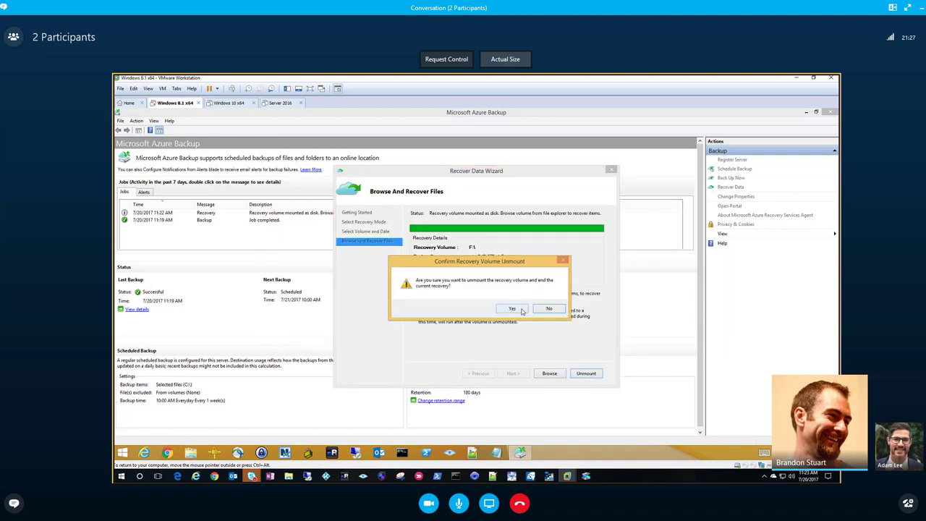
key("Return")
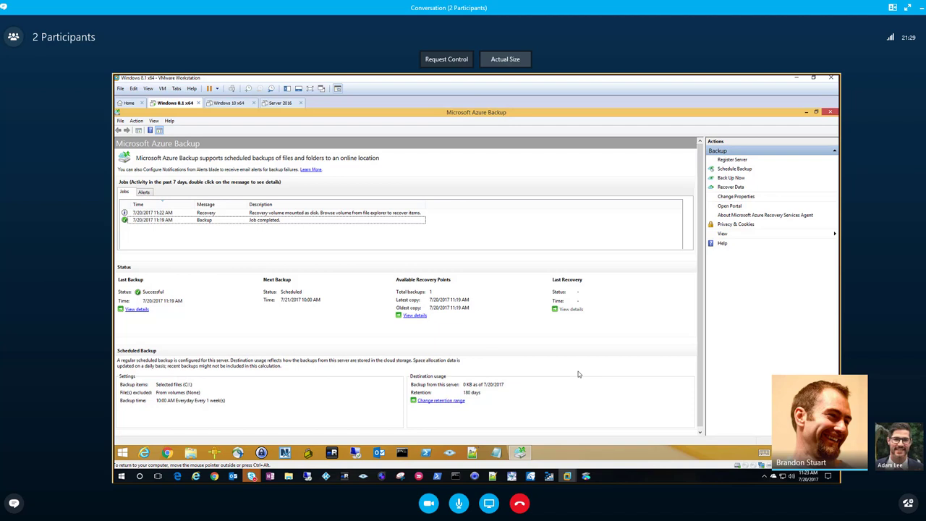